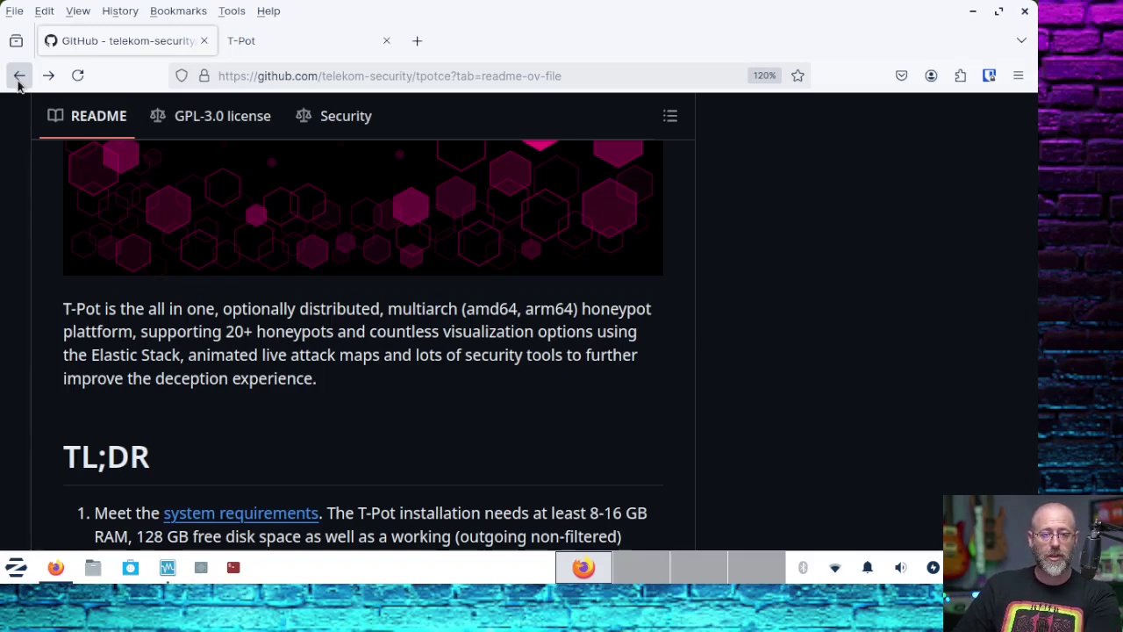
Scroll to the README's TL;DR and highlight the network, internet and supported-distribution requirements.
key("Down")
key("Down")
key("Down")
key("Down")
key("Down")
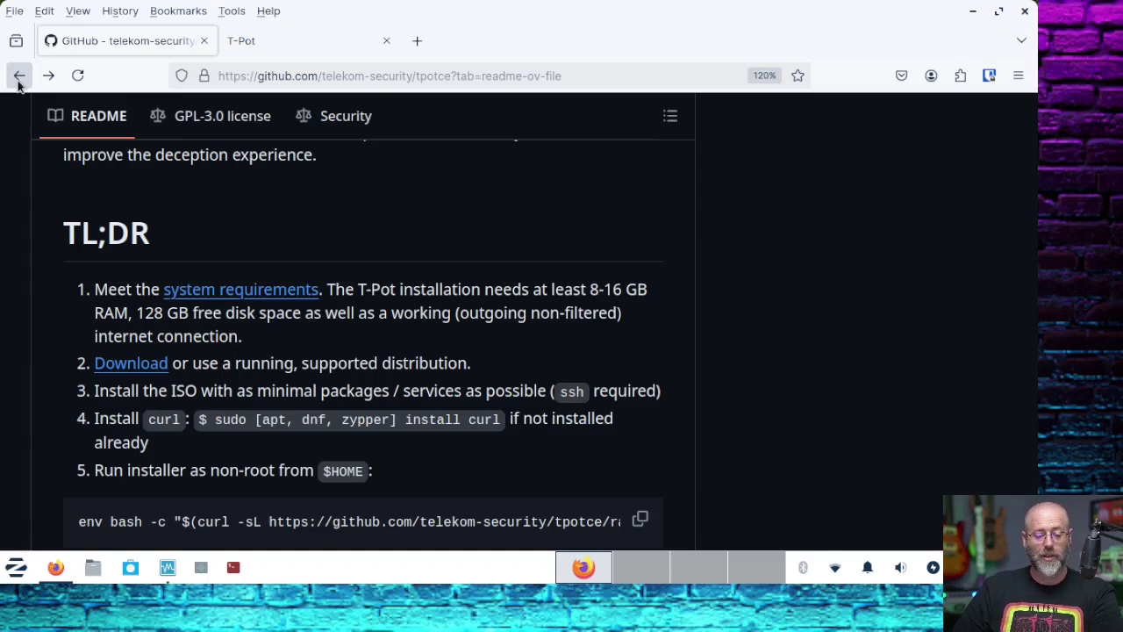
key("Down")
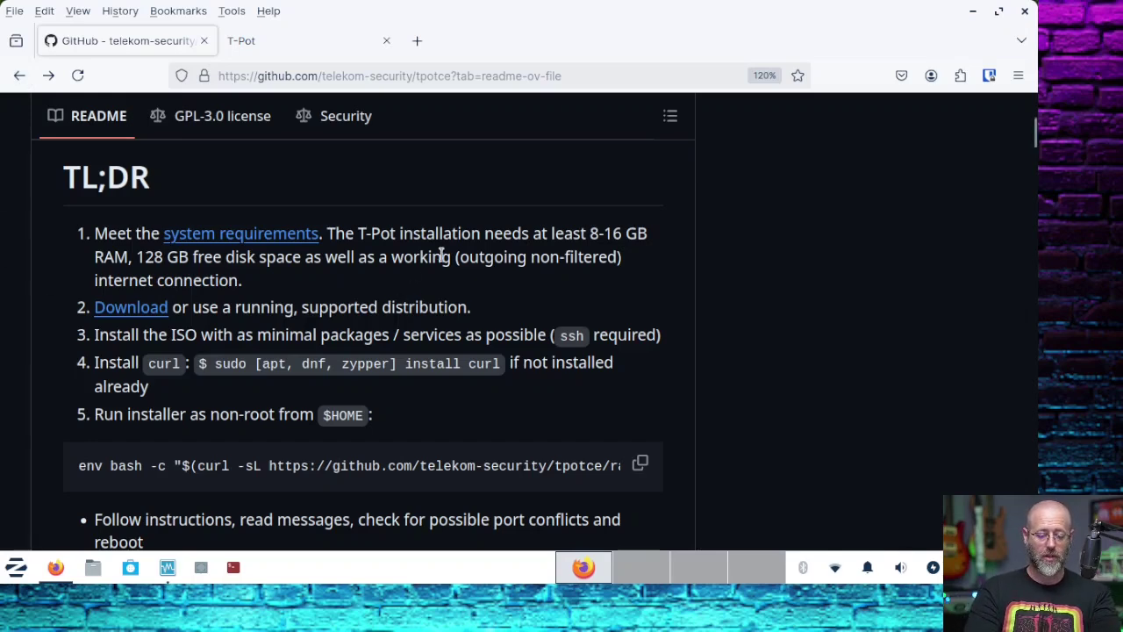
left_click_drag(429, 257, 594, 259)
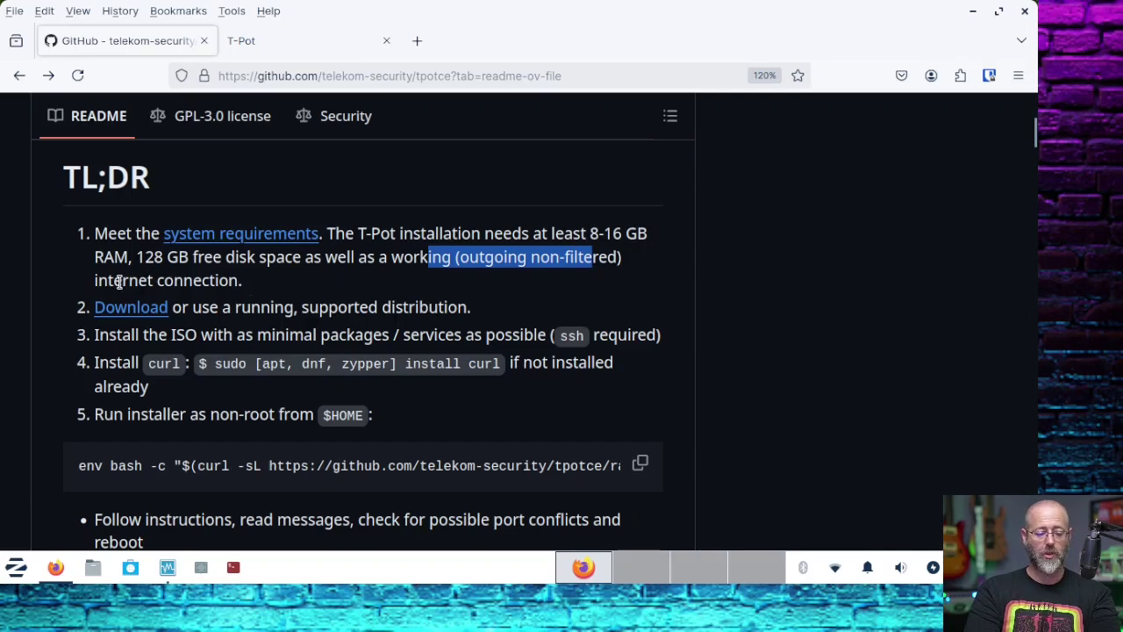
left_click_drag(121, 281, 235, 287)
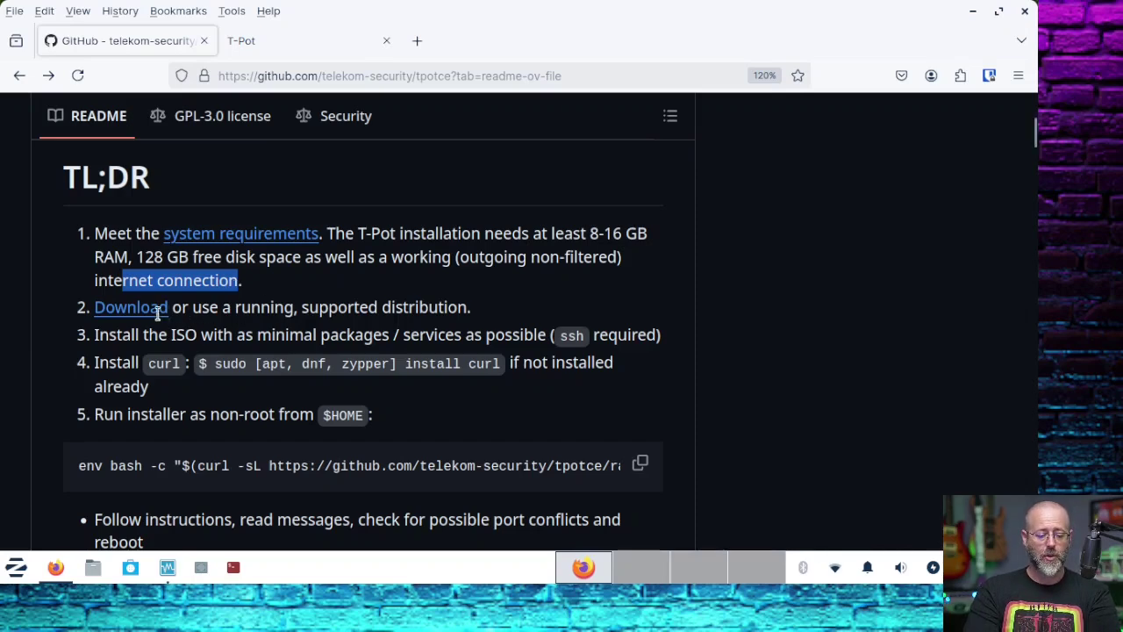
left_click_drag(178, 310, 409, 307)
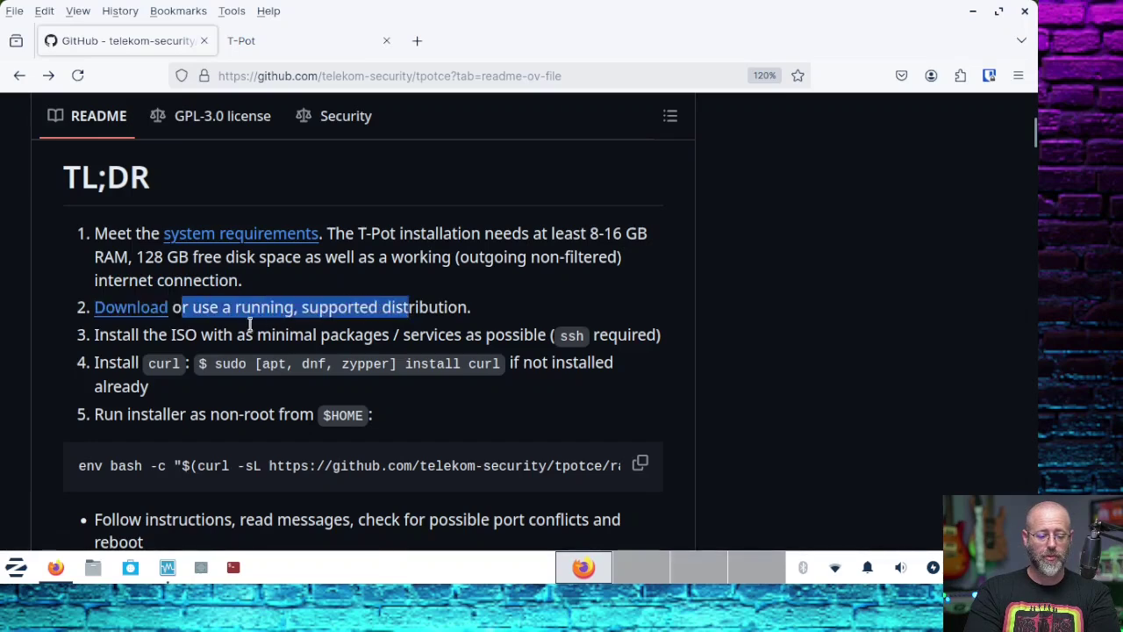
Open the supported Linux distributions list in a new tab, review it, then return to the README.
right_click(143, 305)
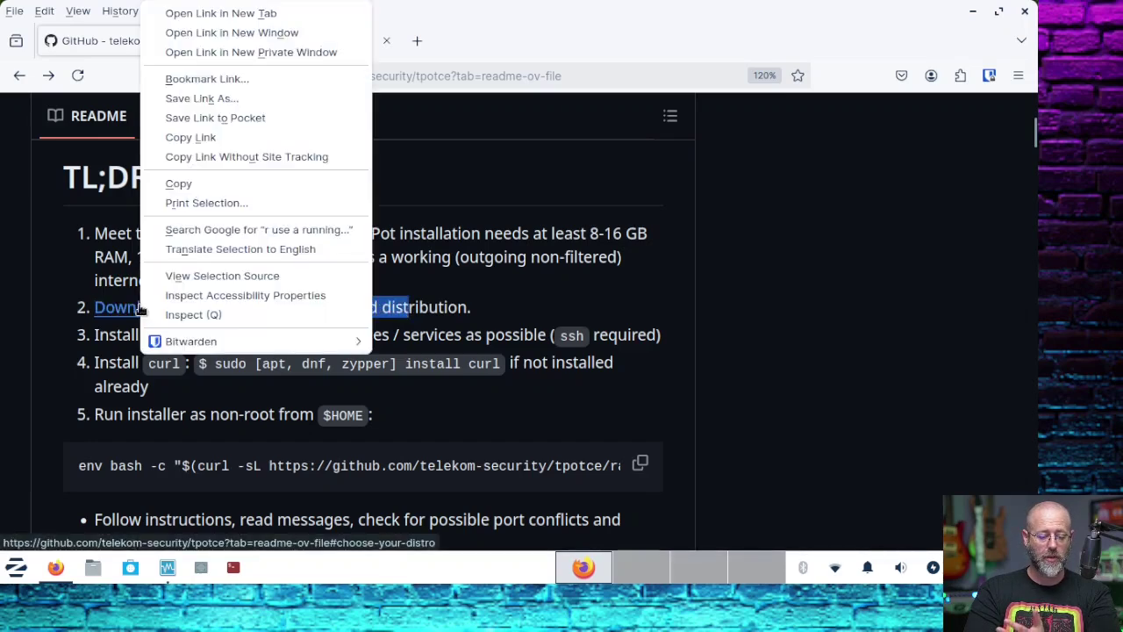
left_click(282, 14)
left_click(296, 40)
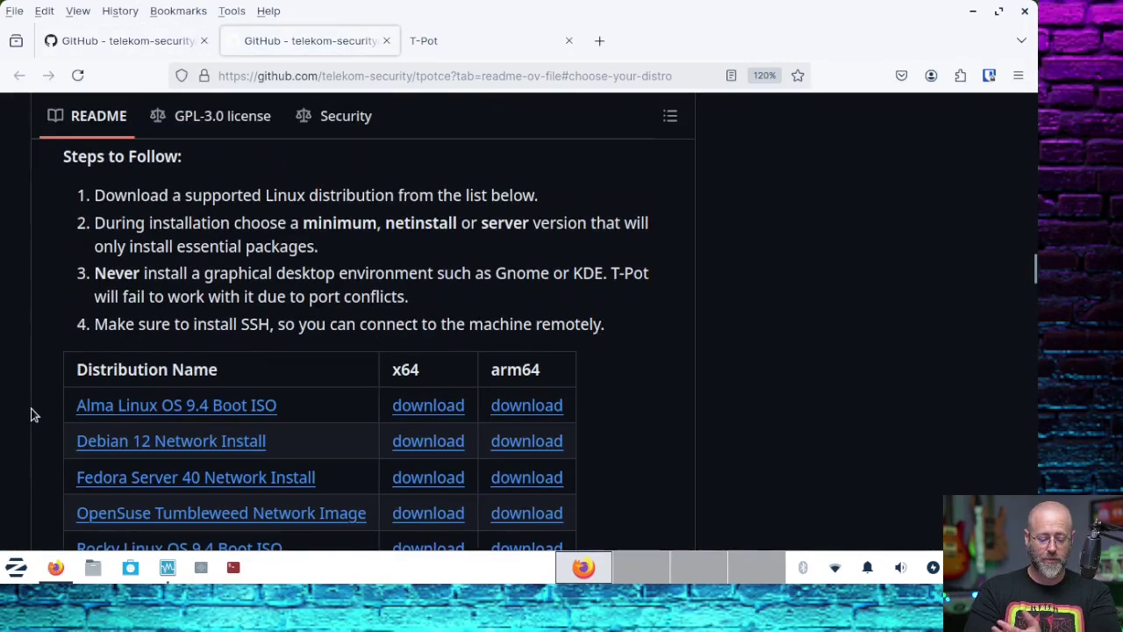
scroll(30, 414, "down", 2)
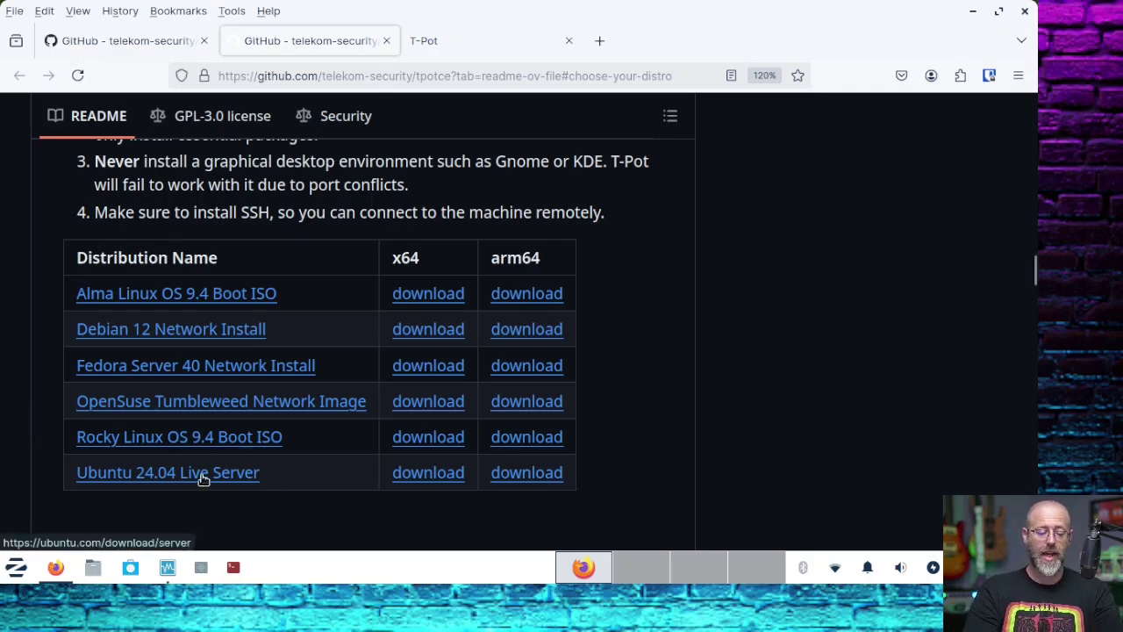
left_click(168, 41)
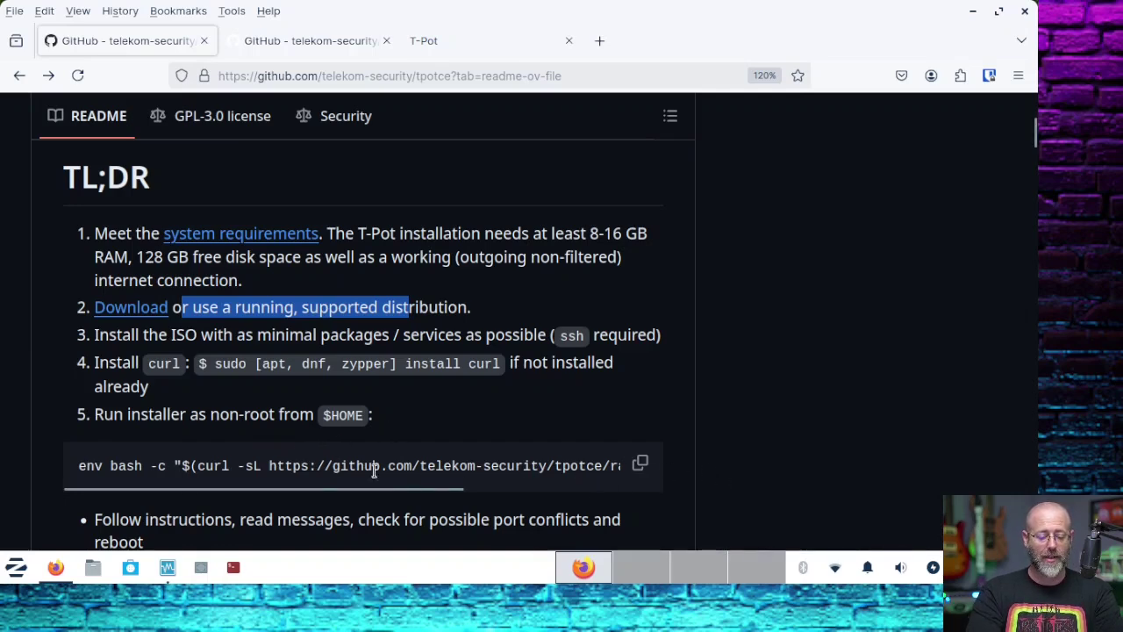
Select the full env bash -c installer command line, then switch to the T-Pot web UI tab.
double_click(344, 466)
triple_click(343, 466)
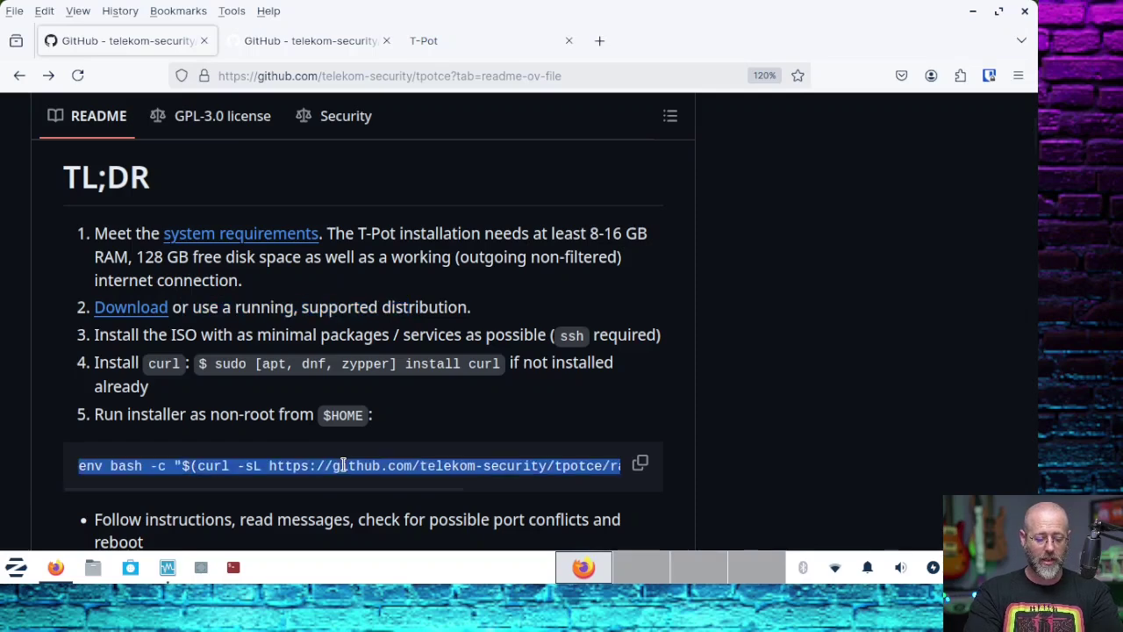
scroll(343, 466, "down", 3)
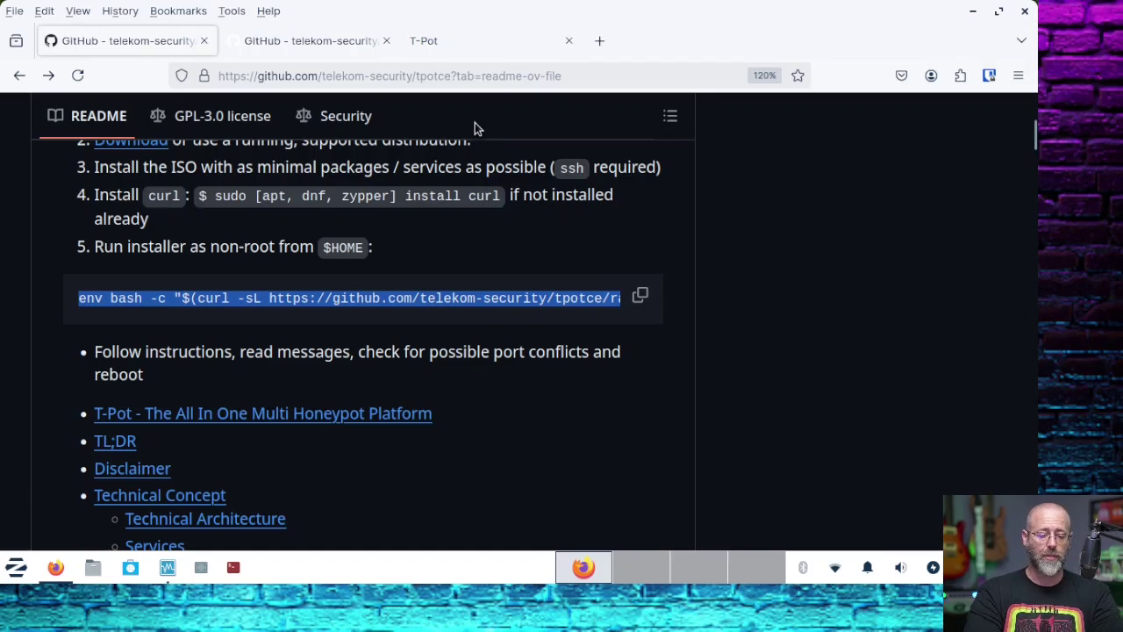
left_click(455, 50)
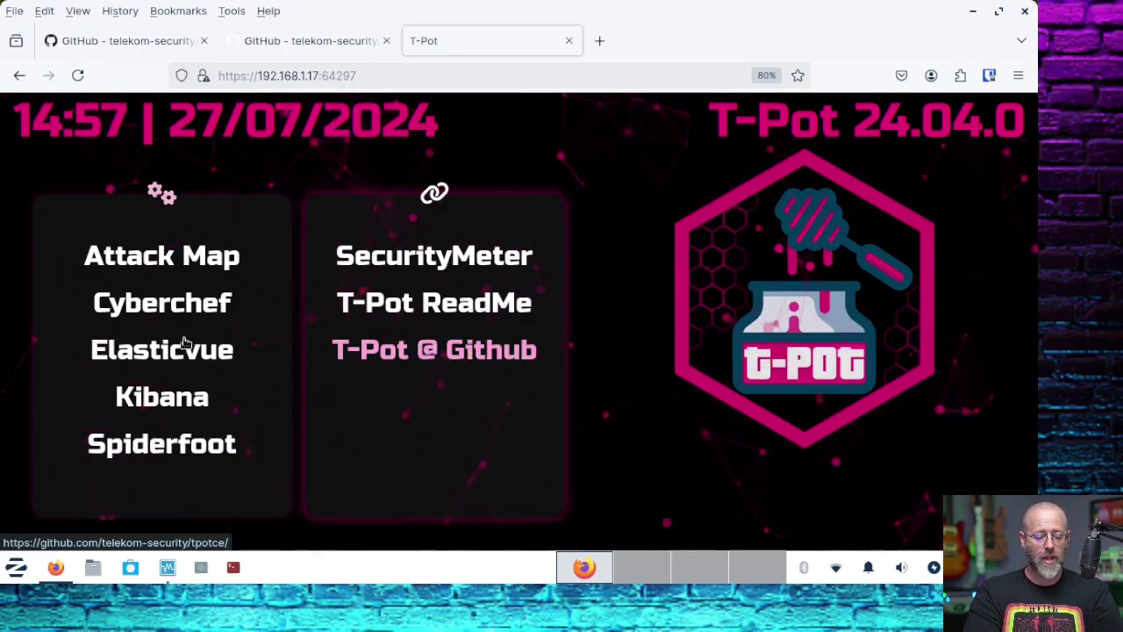
left_click(162, 256)
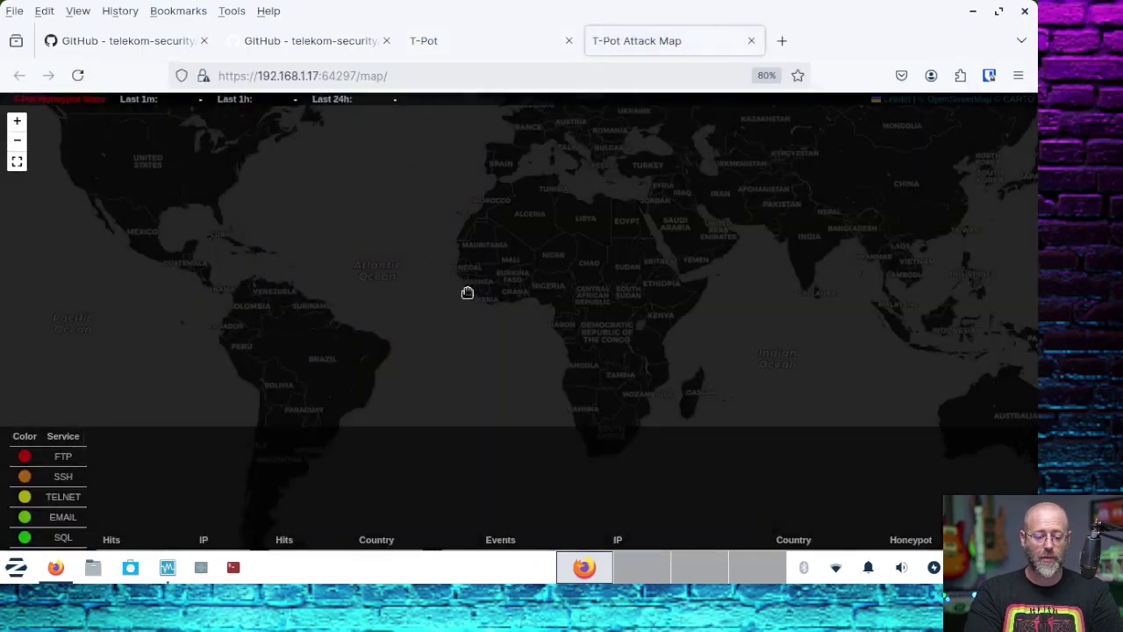
left_click_drag(344, 237, 564, 276)
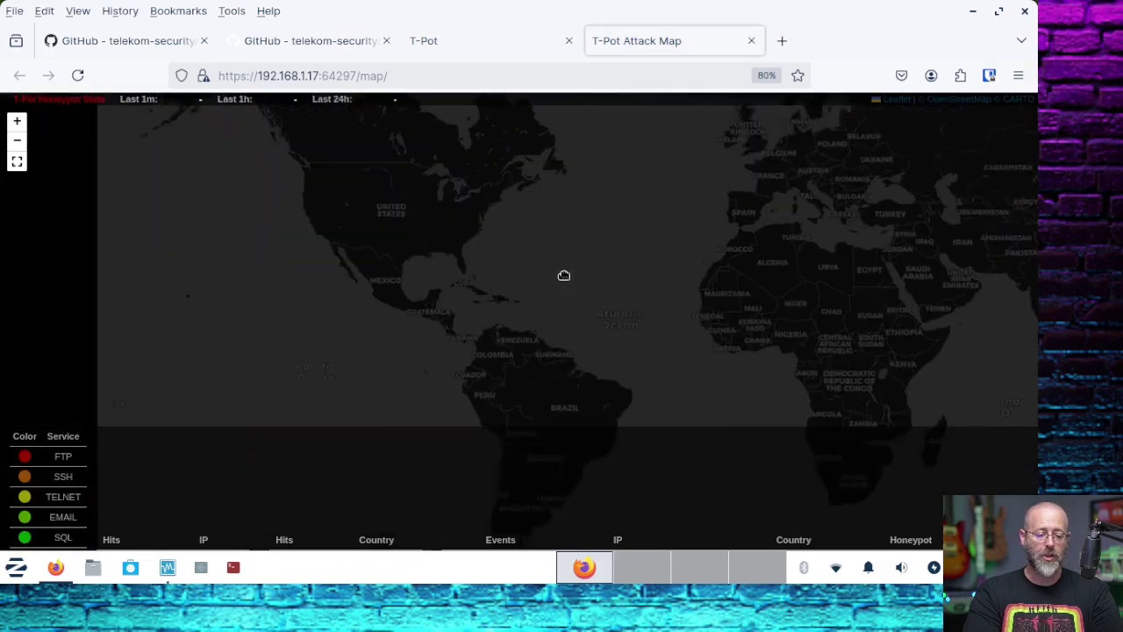
scroll(567, 280, "up", 2)
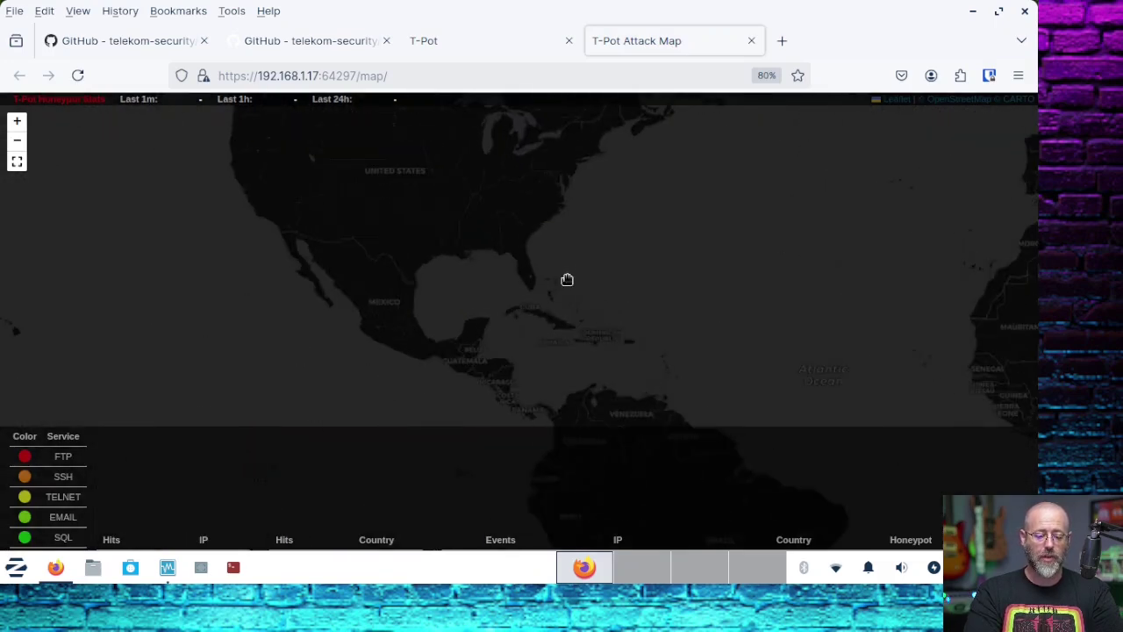
scroll(567, 279, "up", 3)
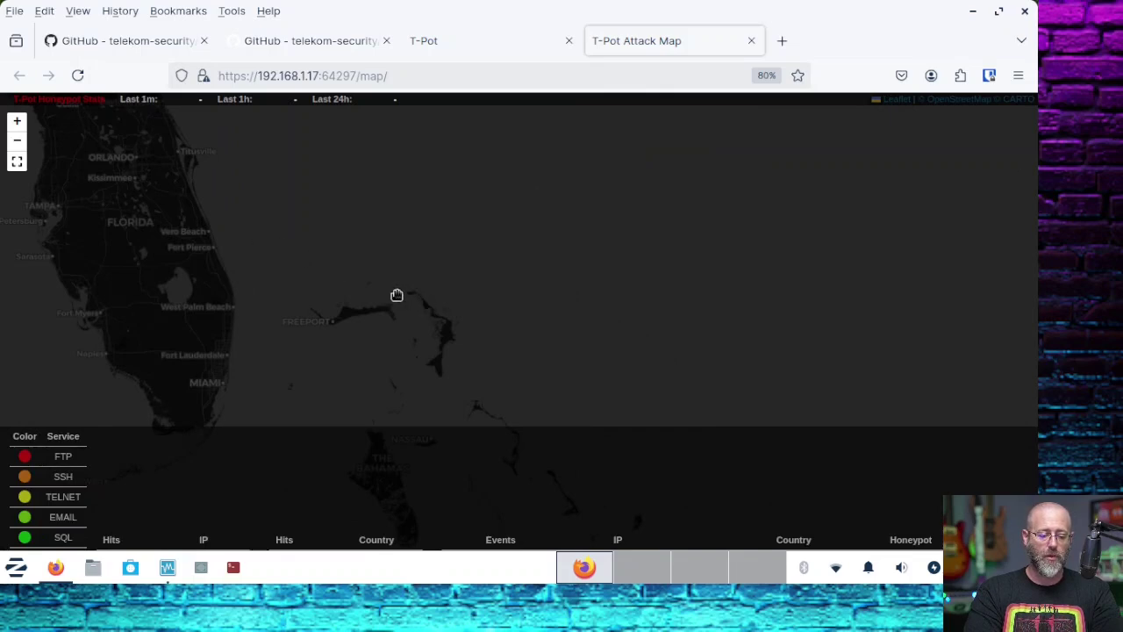
scroll(339, 257, "down", 3)
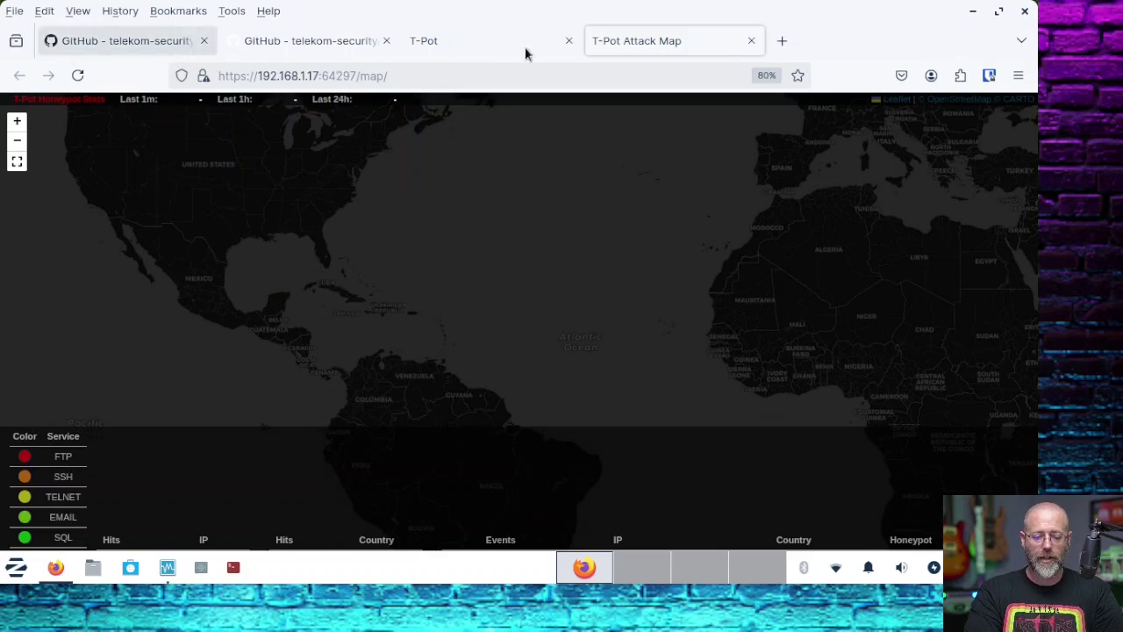
left_click(751, 41)
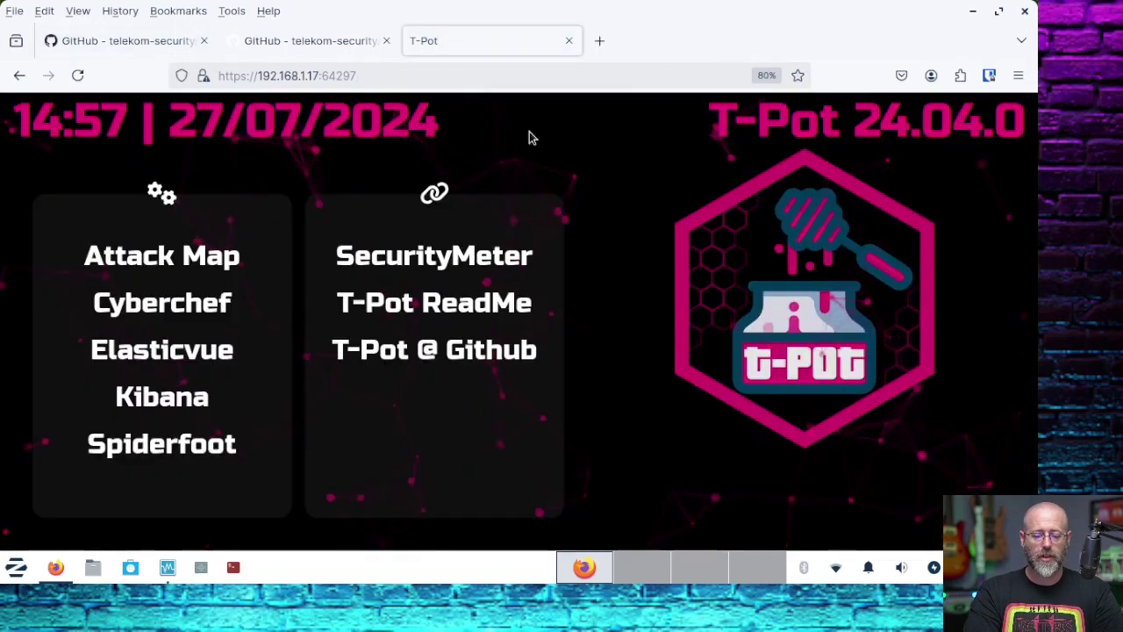
left_click(179, 402)
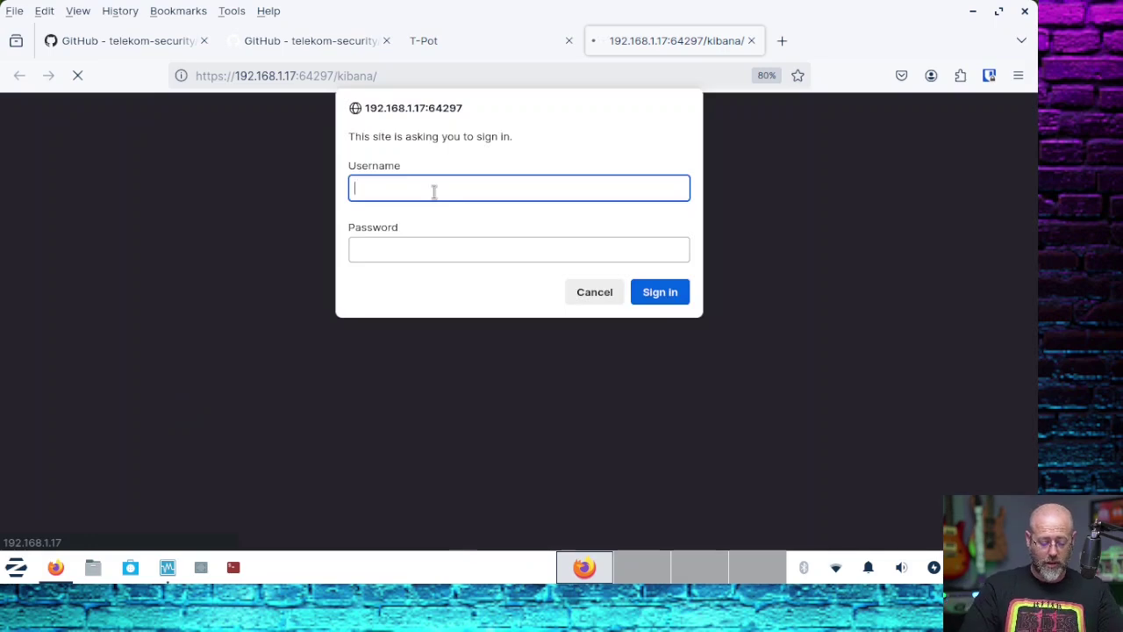
type("web")
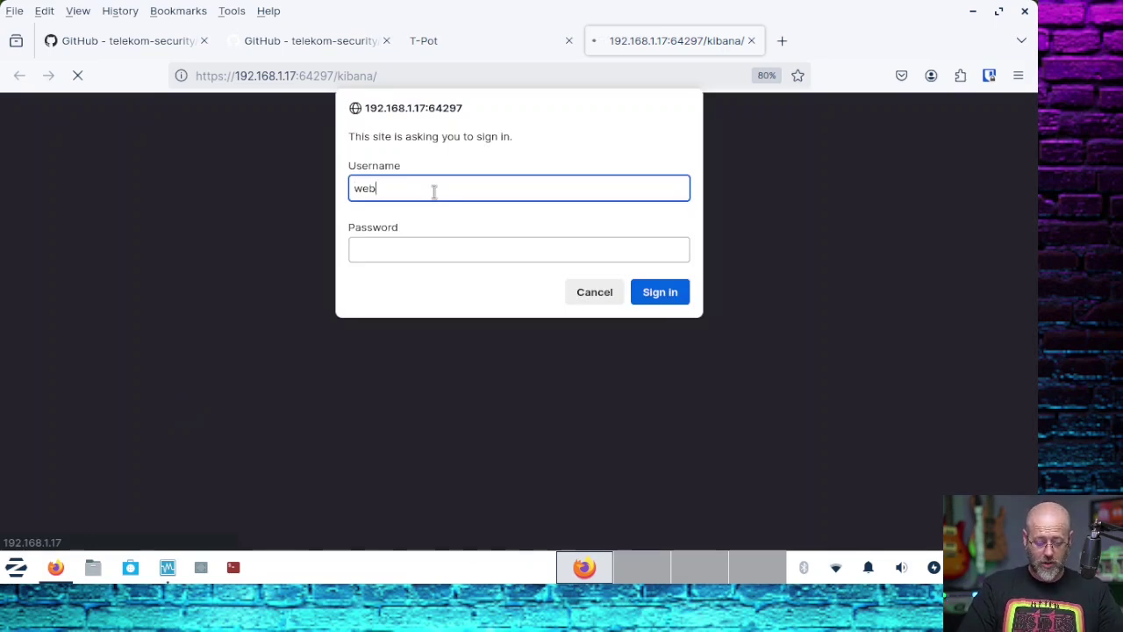
type("admin")
key("Tab")
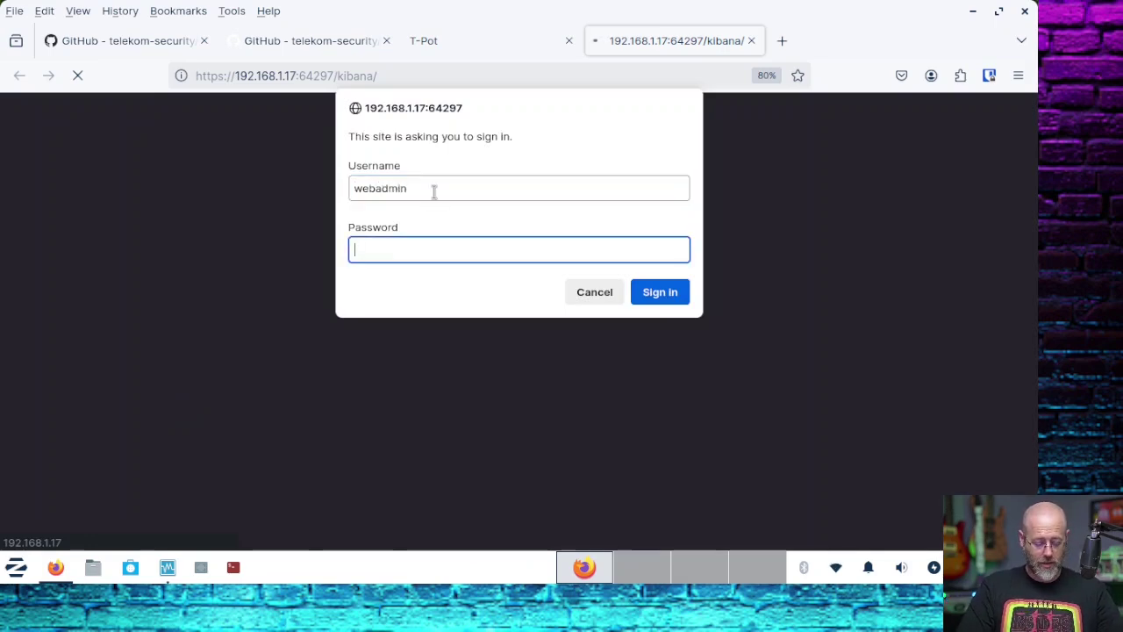
type("•••••••••")
key("Return")
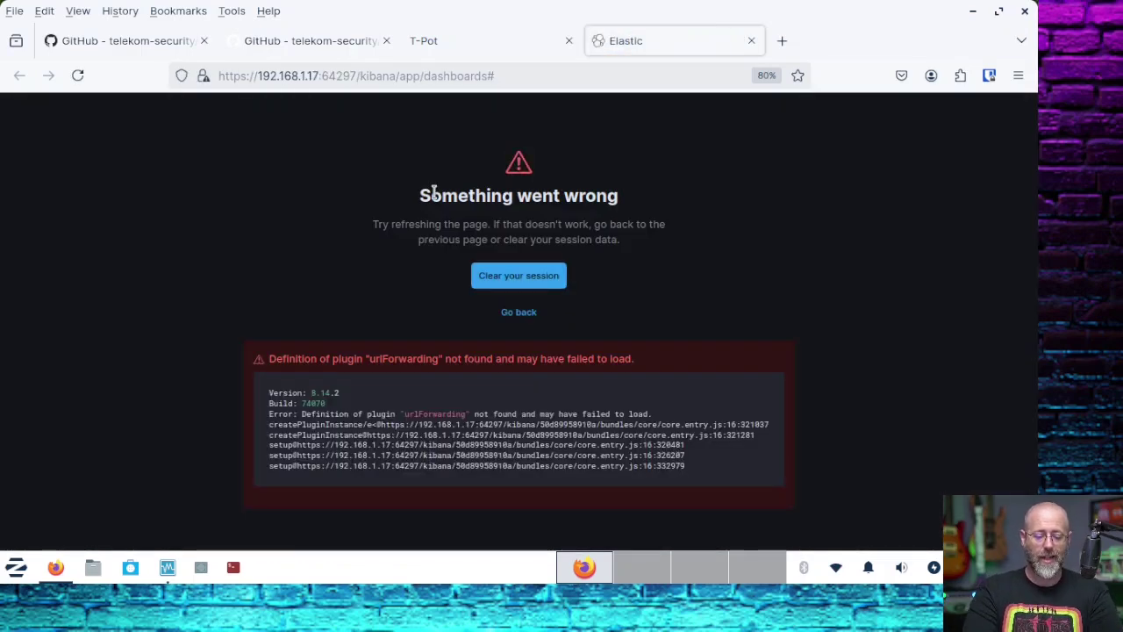
left_click(532, 279)
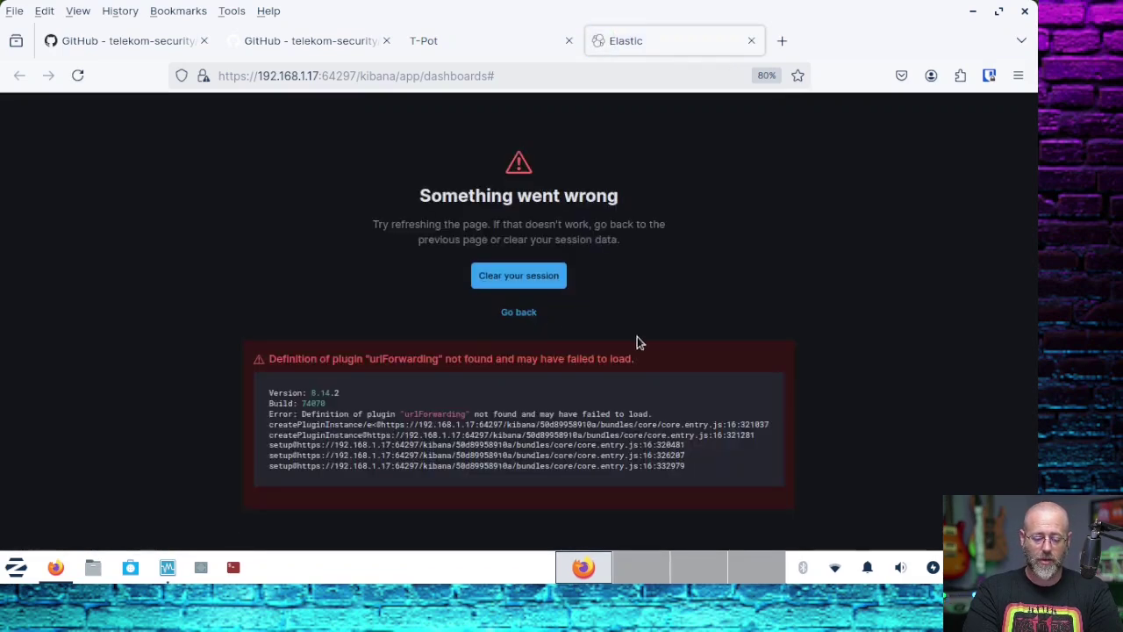
left_click(528, 316)
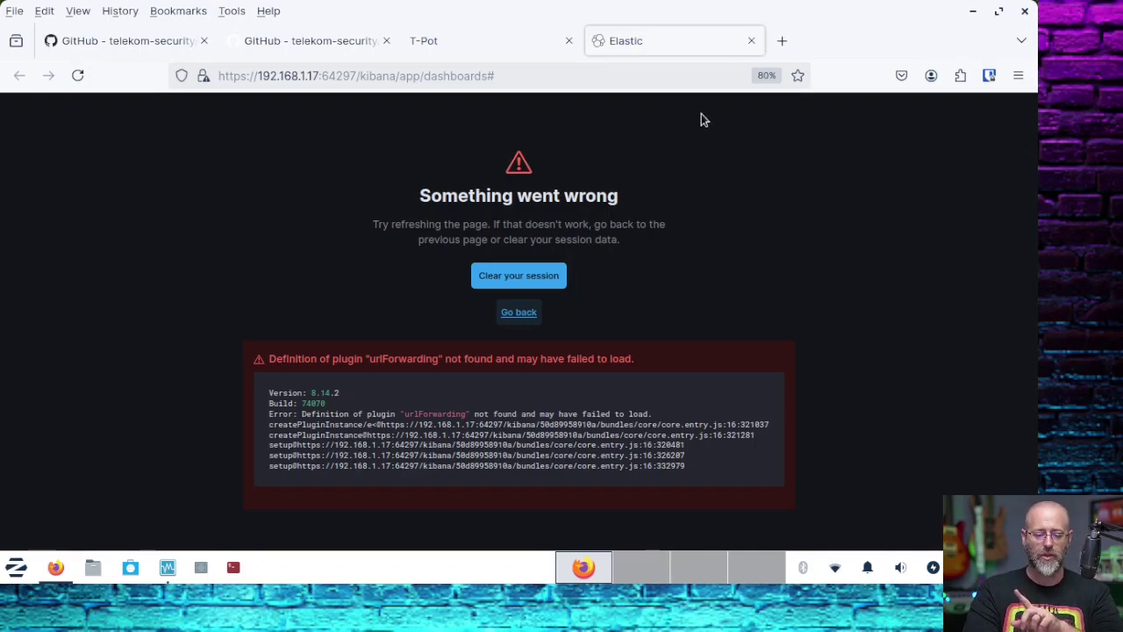
left_click(751, 41)
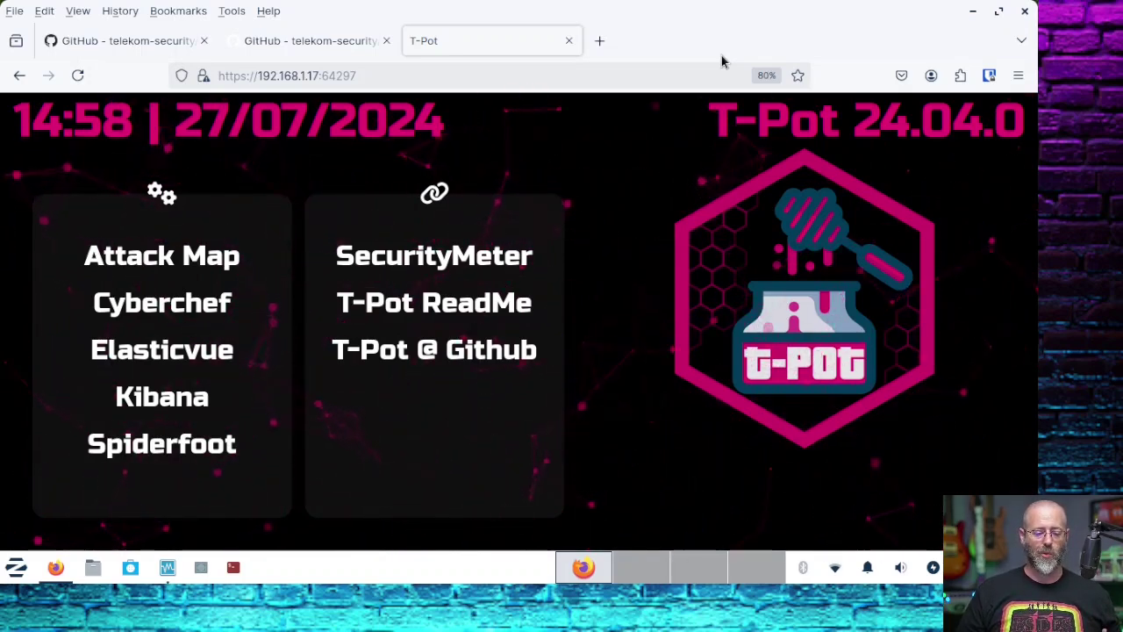
Copy the T-Pot web address and load it in a new private browsing window.
left_click(347, 76)
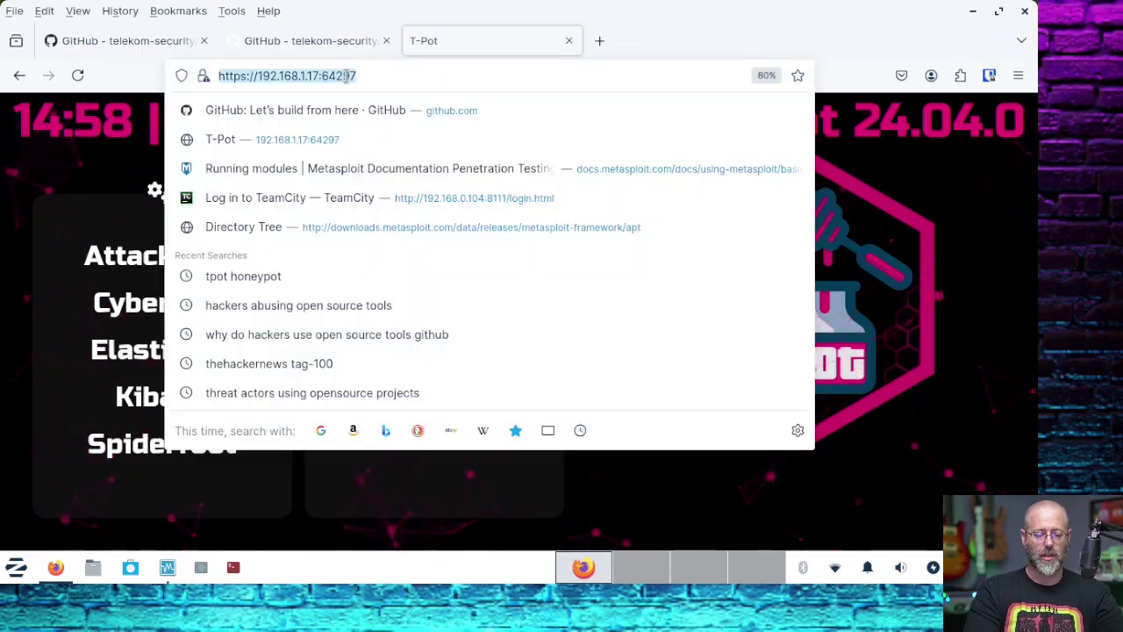
right_click(346, 77)
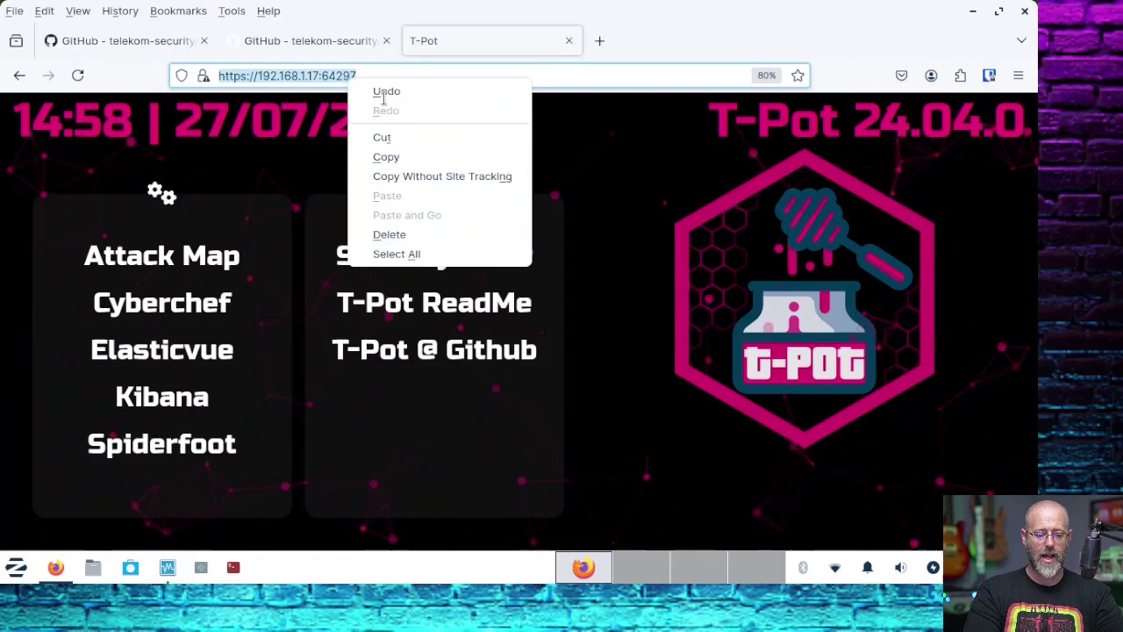
left_click(402, 165)
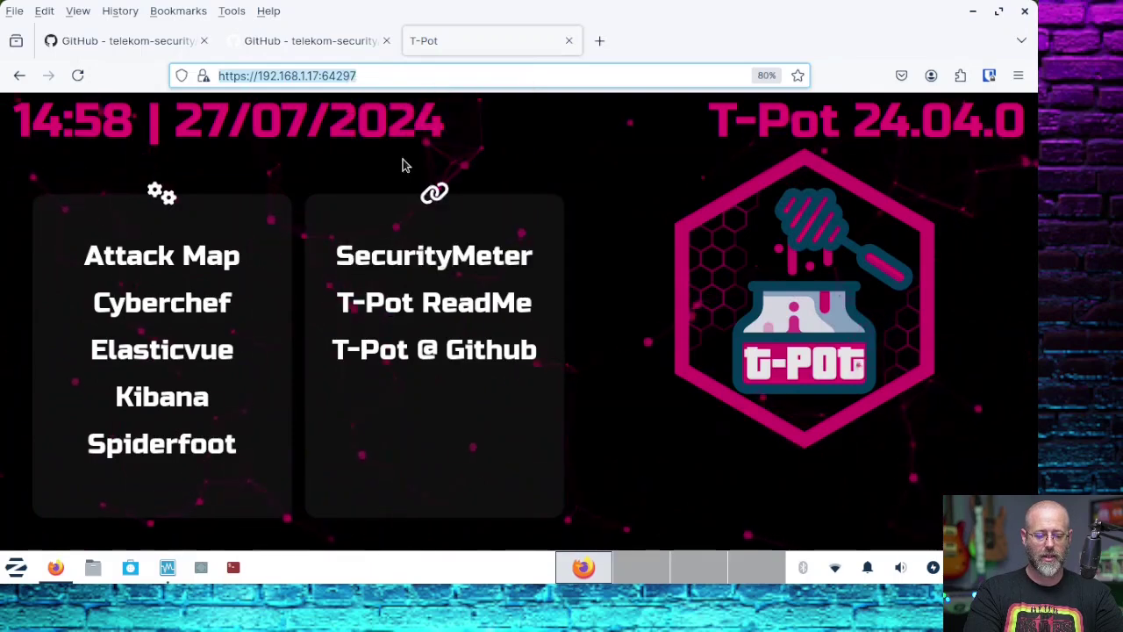
left_click(1018, 78)
left_click(877, 191)
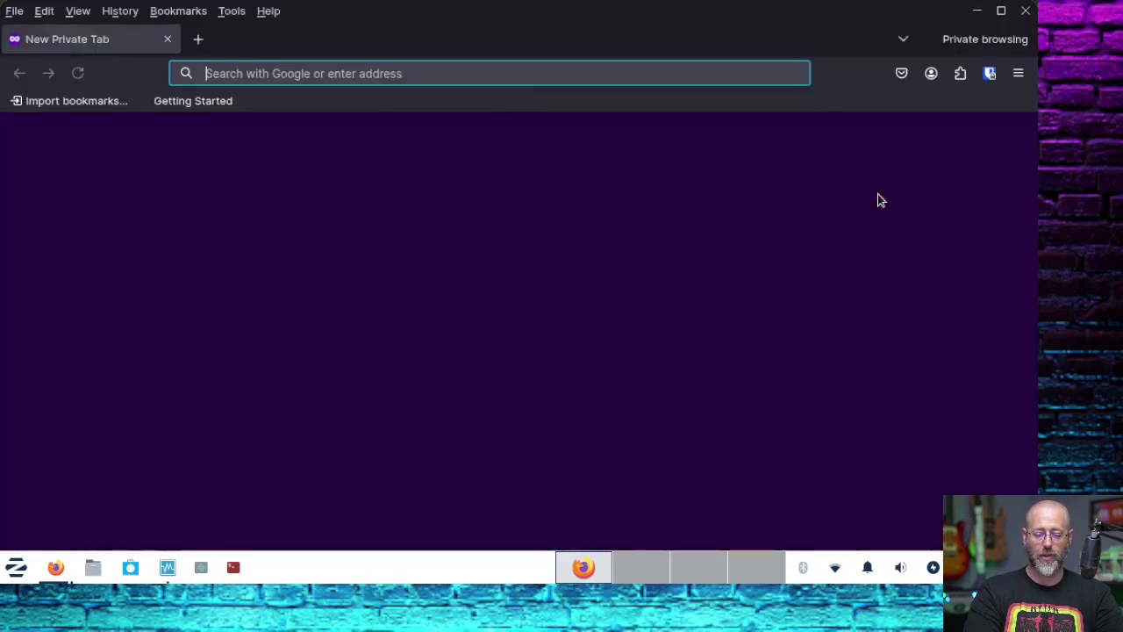
right_click(384, 76)
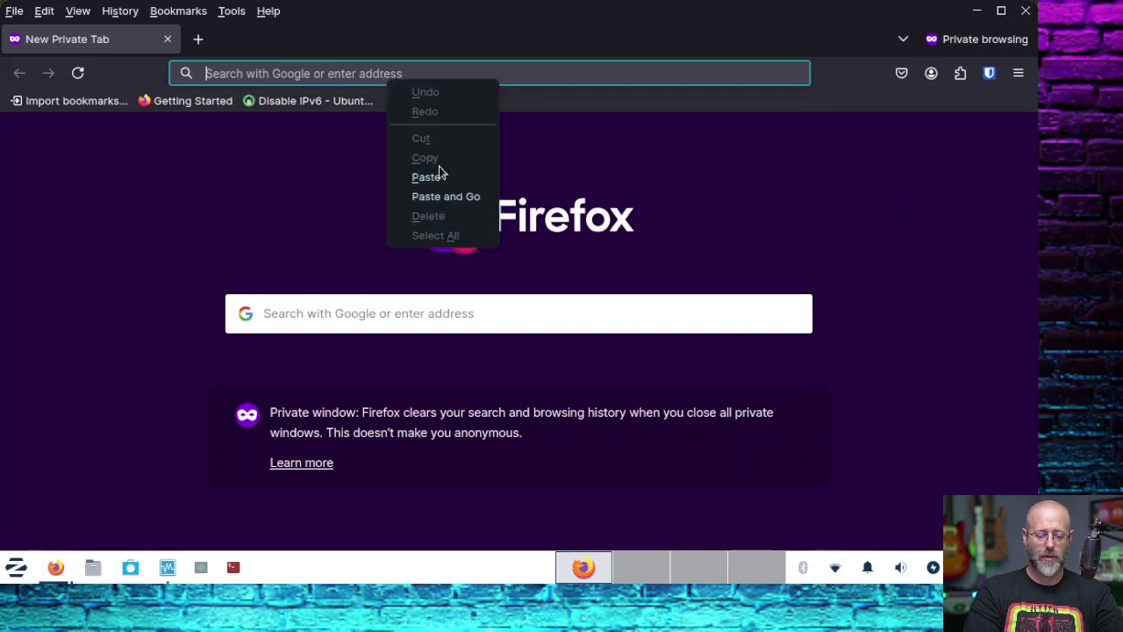
left_click(444, 196)
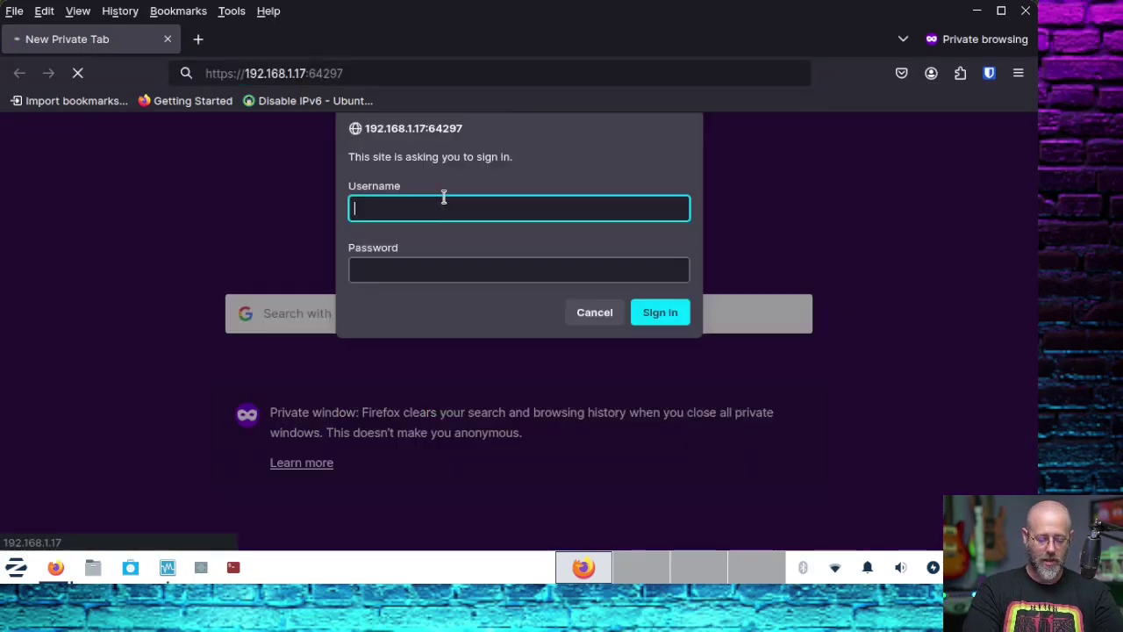
Sign in with the web admin username and password.
type("webadmin")
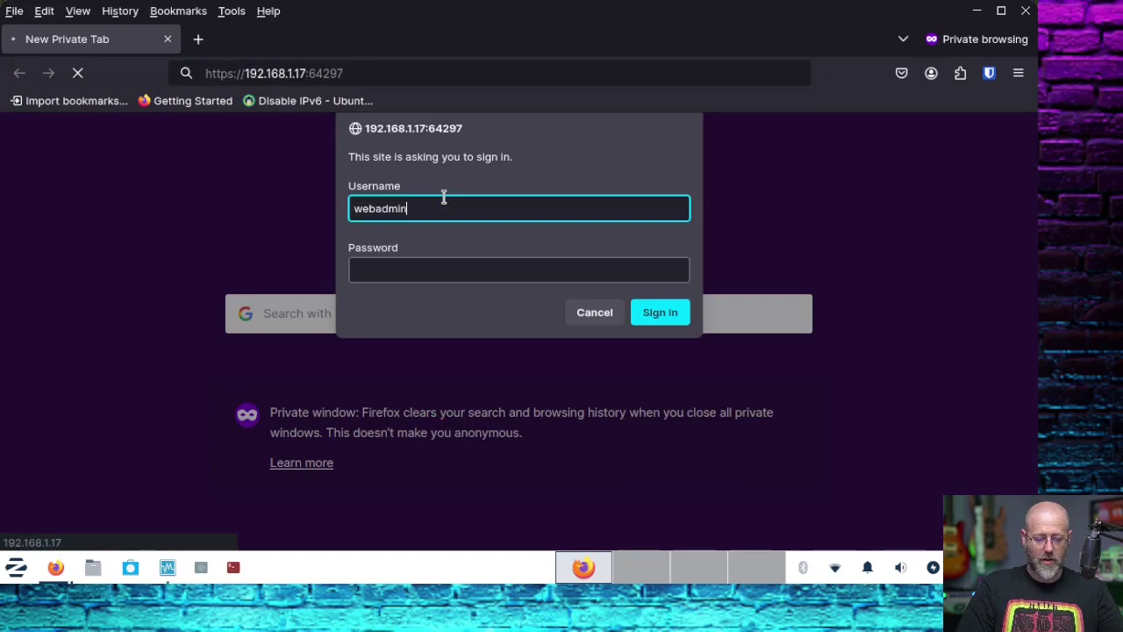
key("Tab")
type("••••••")
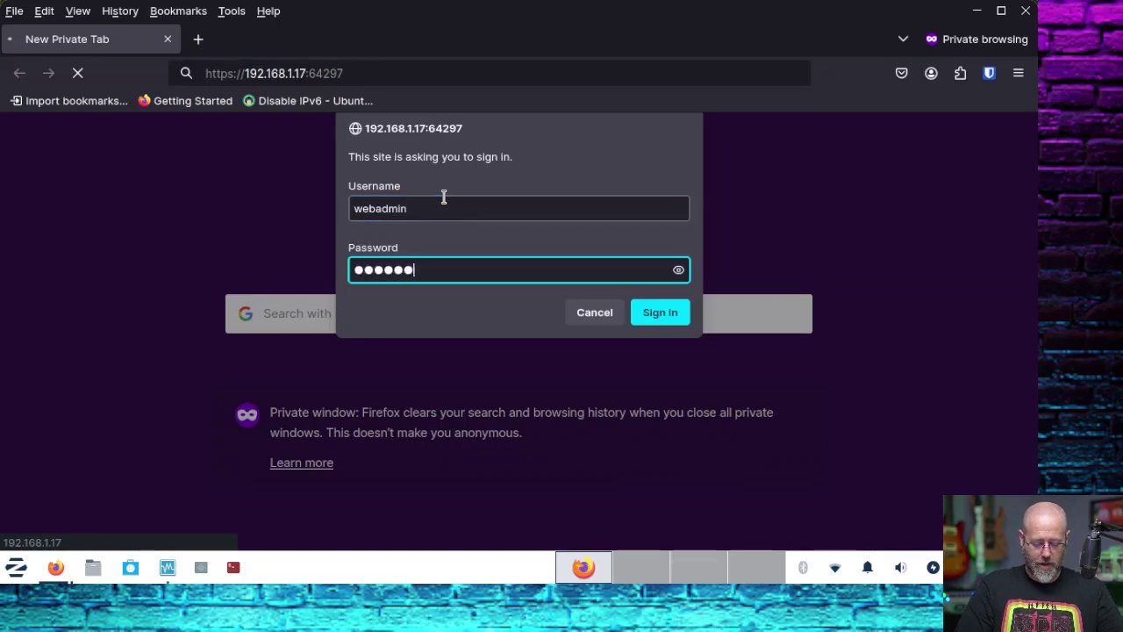
type("•••••")
key("Return")
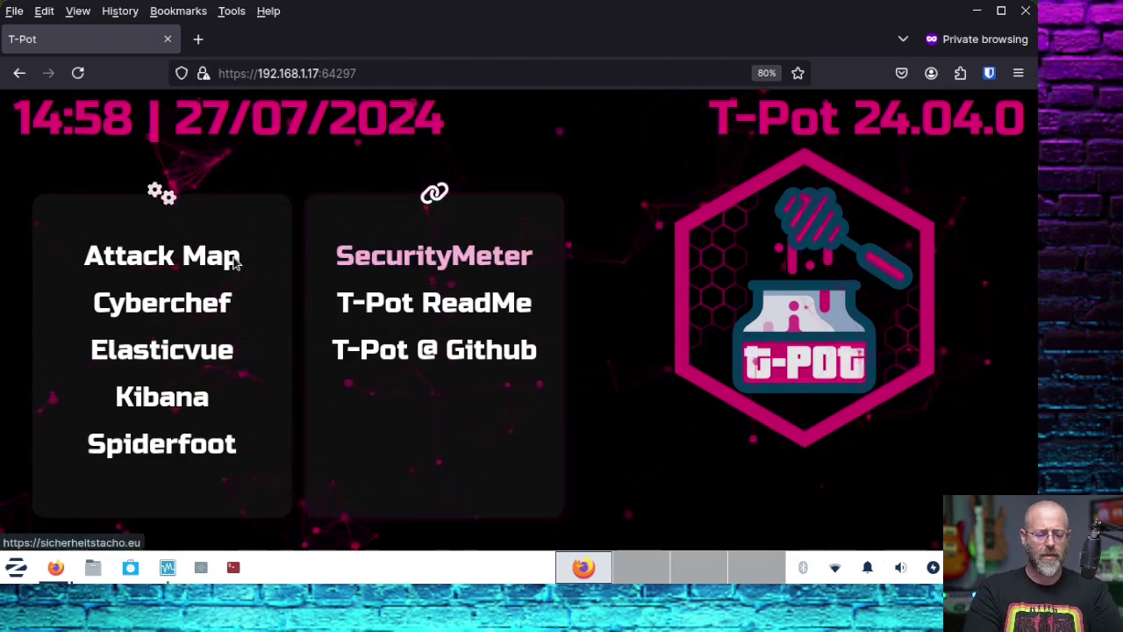
Launch Kibana, dismiss the configuration and data security notices, zoom to 120%, and browse the Dashboards list.
left_click(147, 397)
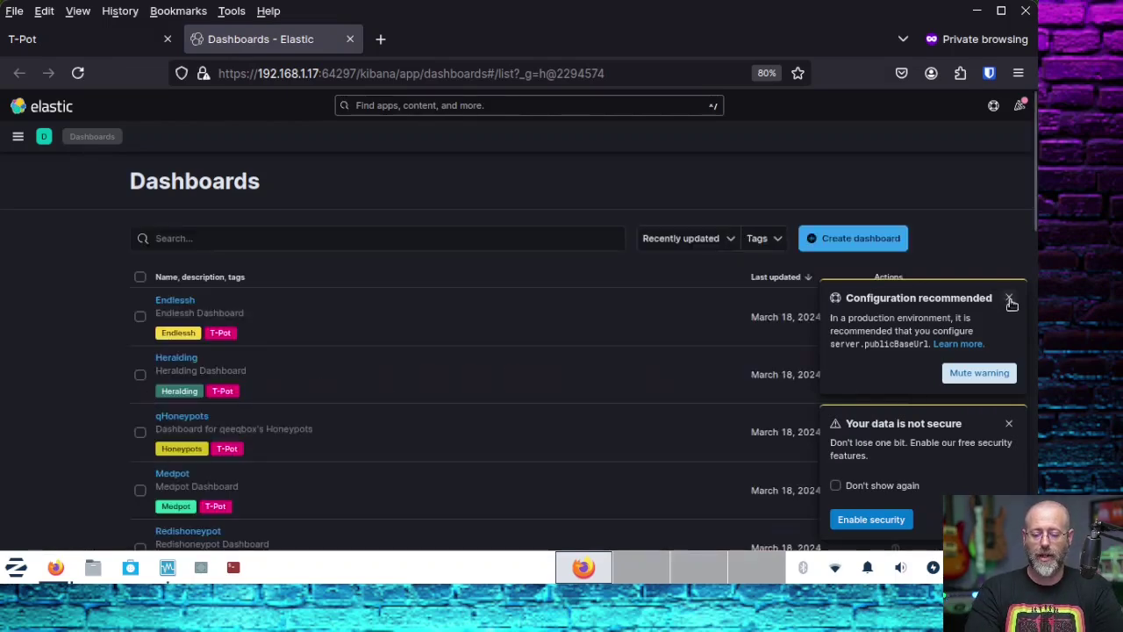
left_click(1010, 300)
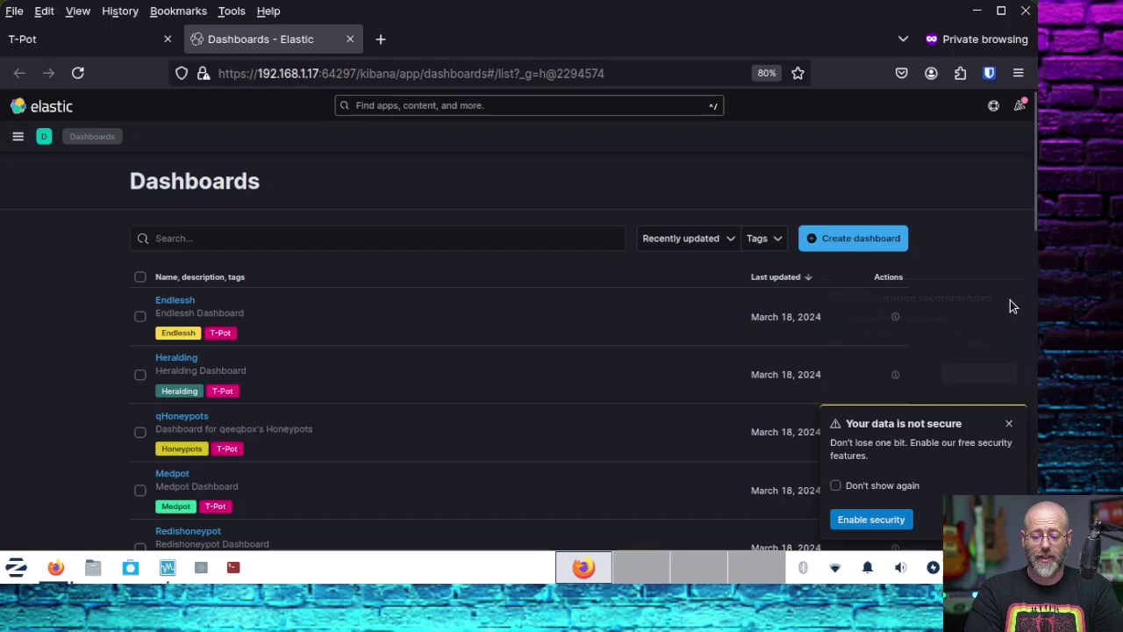
left_click(1011, 426)
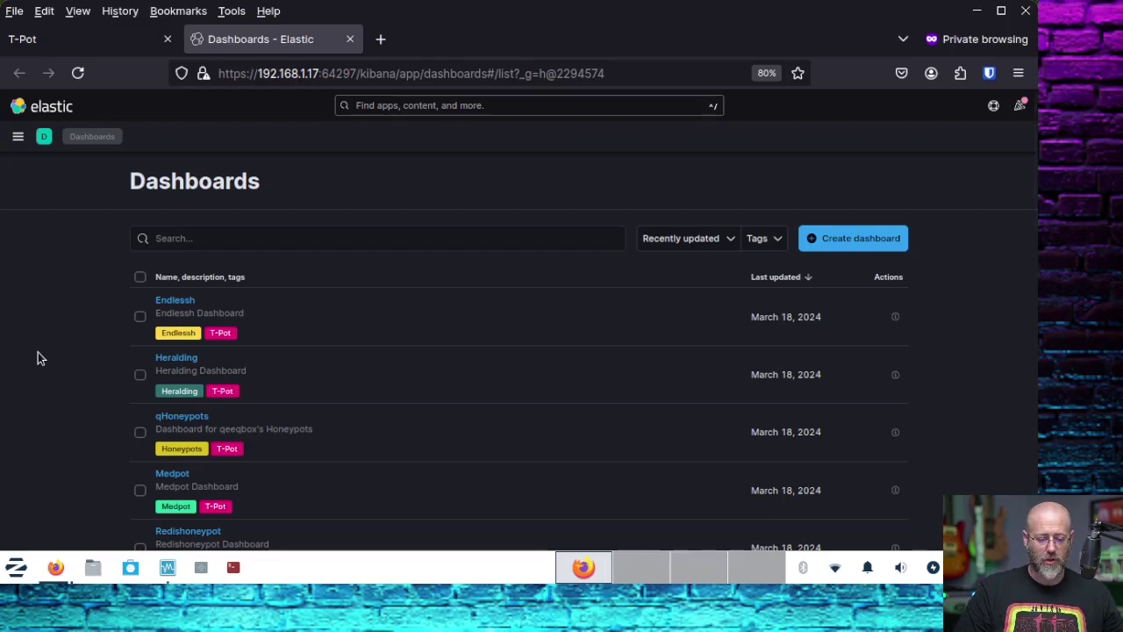
key("ctrl+plus")
key("ctrl+plus")
key("ctrl+plus")
key("ctrl+plus")
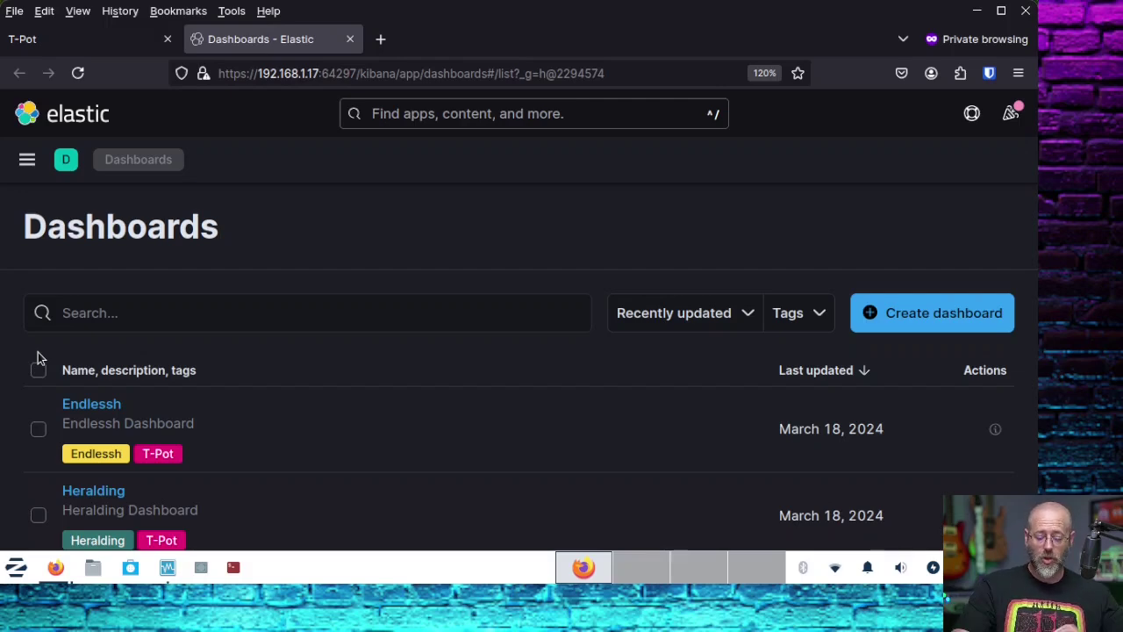
scroll(38, 352, "down", 2)
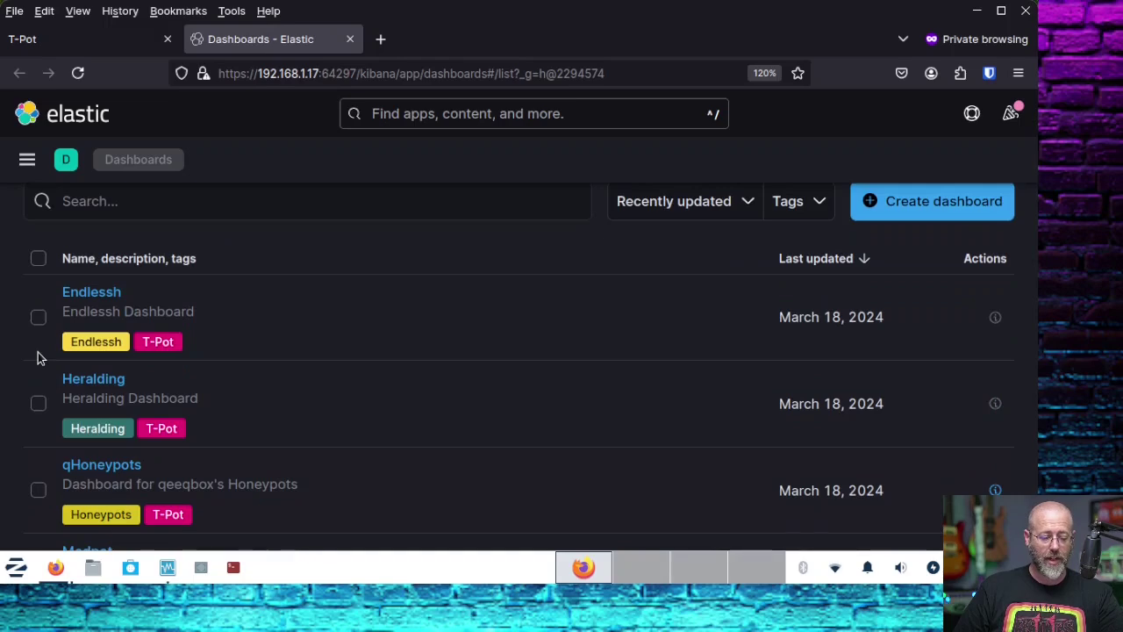
scroll(38, 352, "down", 3)
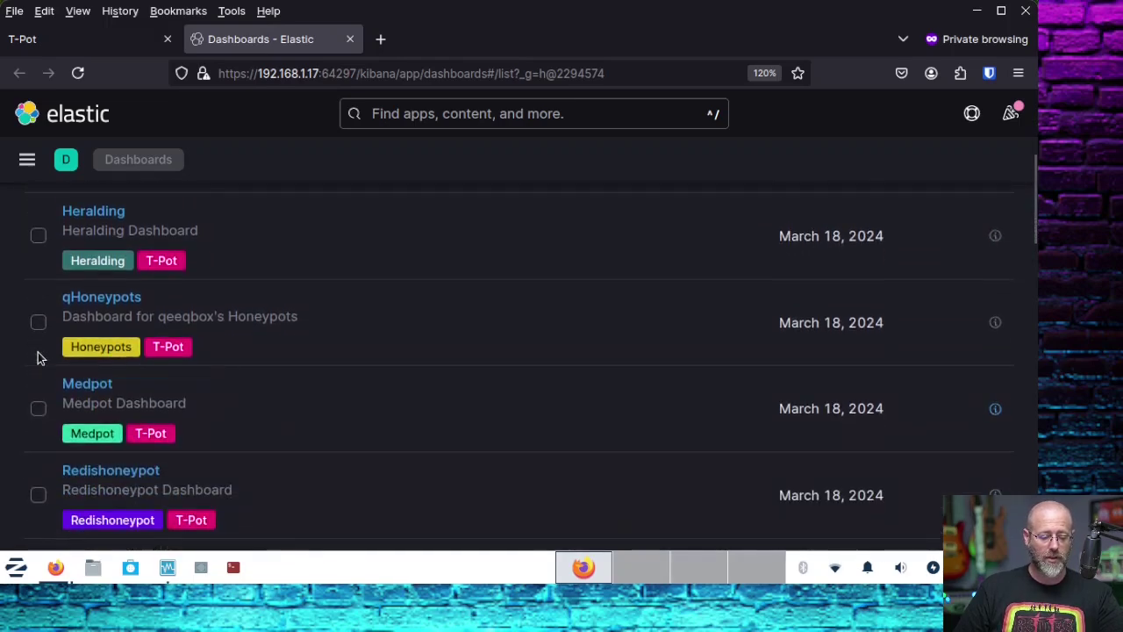
scroll(38, 355, "down", 4)
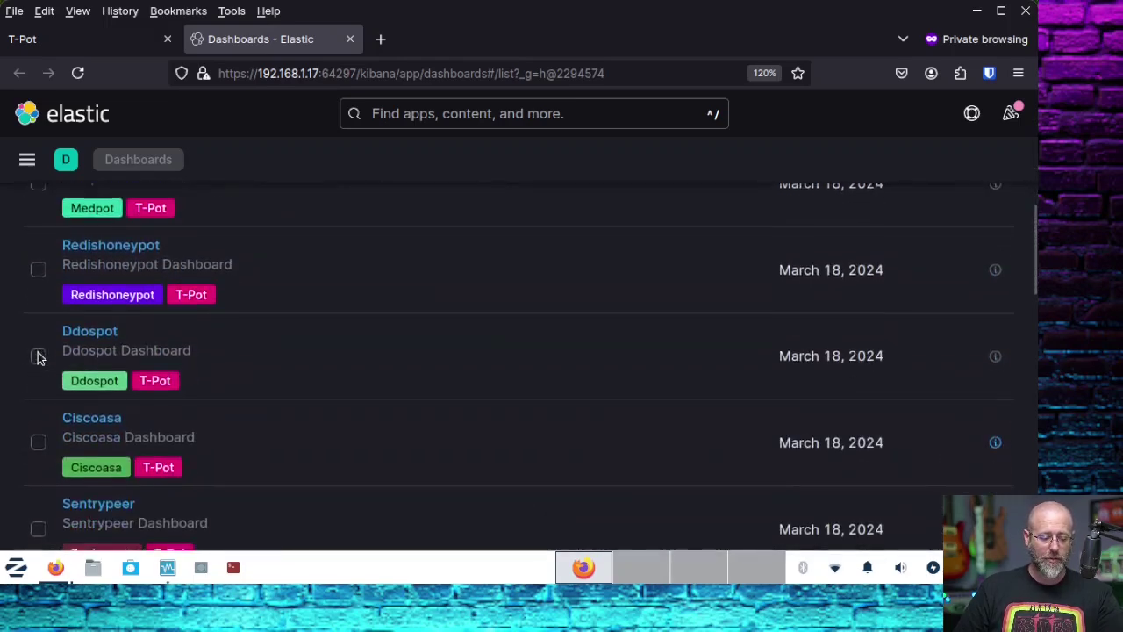
scroll(38, 355, "down", 3)
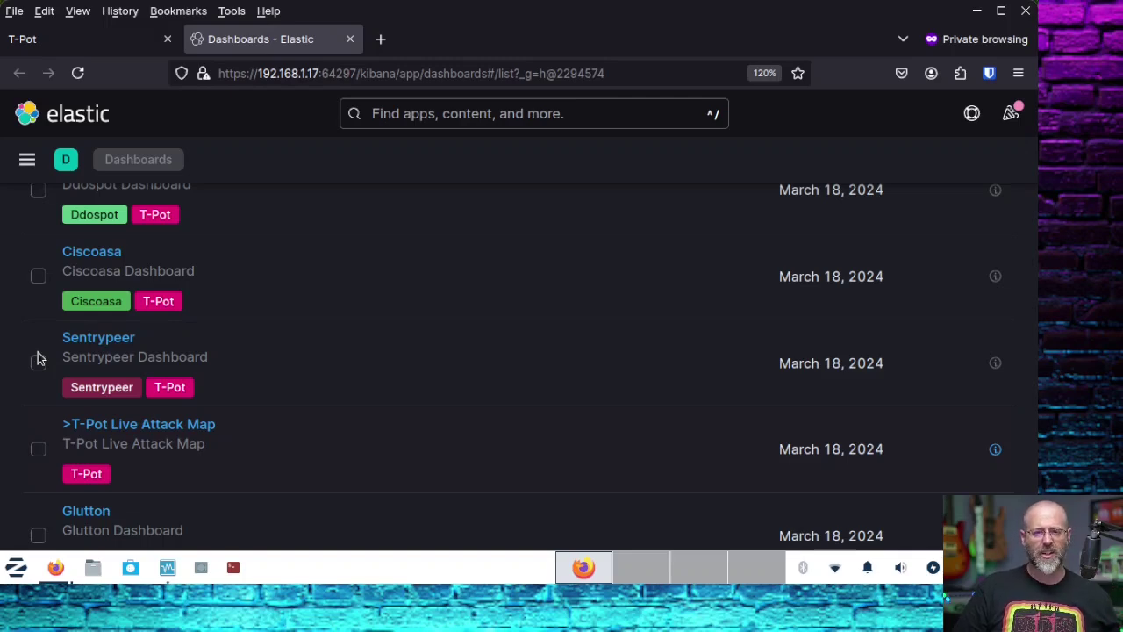
scroll(38, 358, "down", 1)
scroll(38, 357, "down", 1)
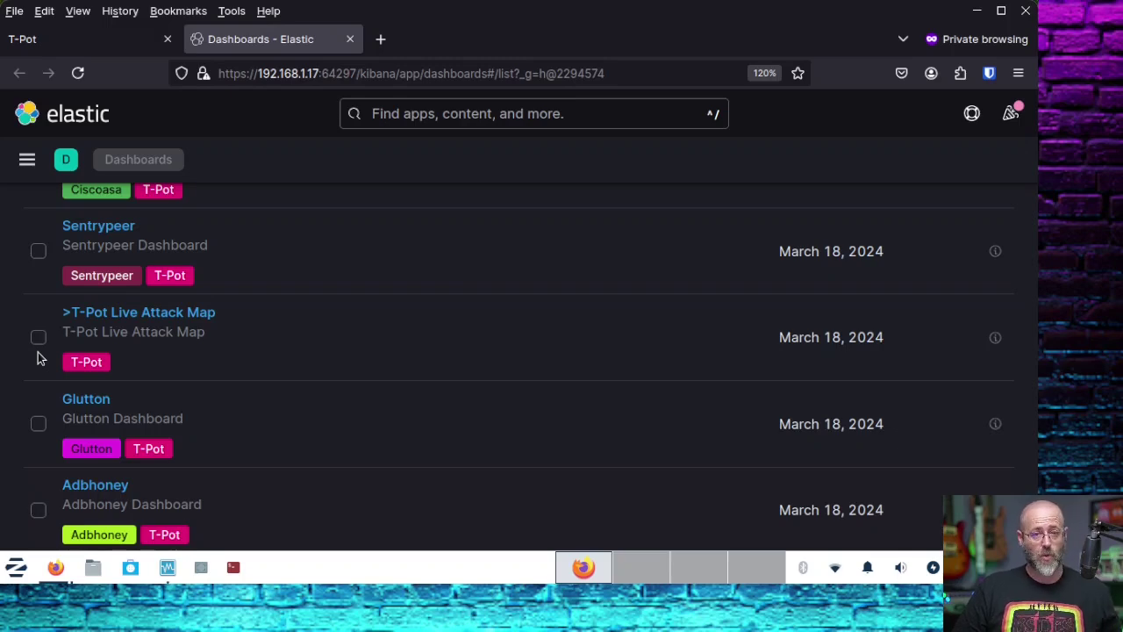
scroll(38, 356, "down", 5)
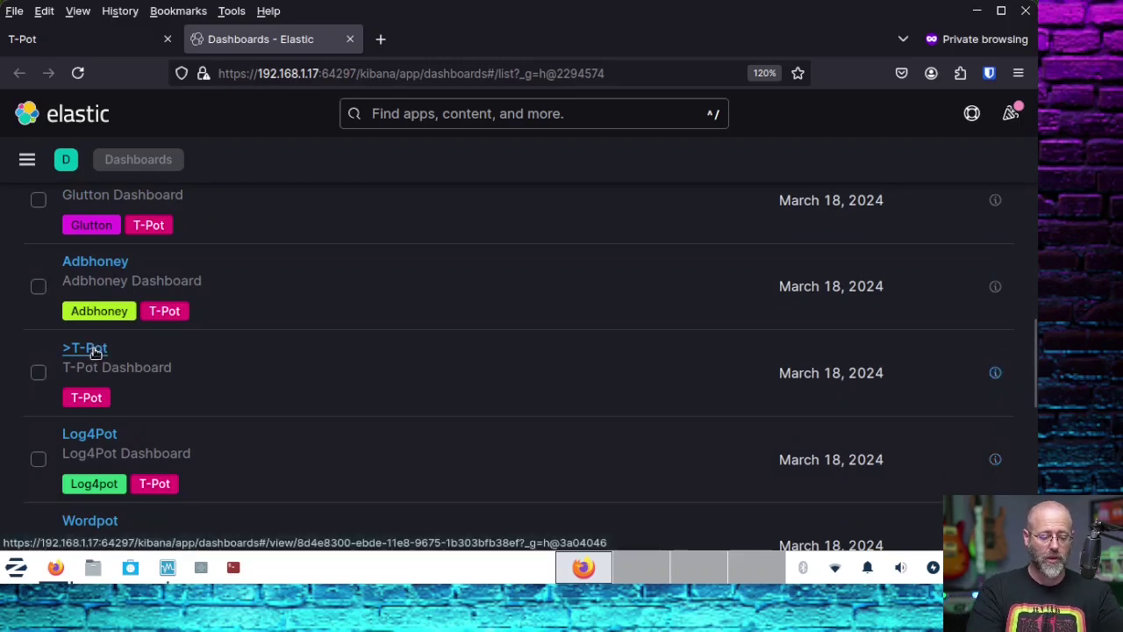
Open the >T-Pot dashboard and look over its panels.
left_click(93, 349)
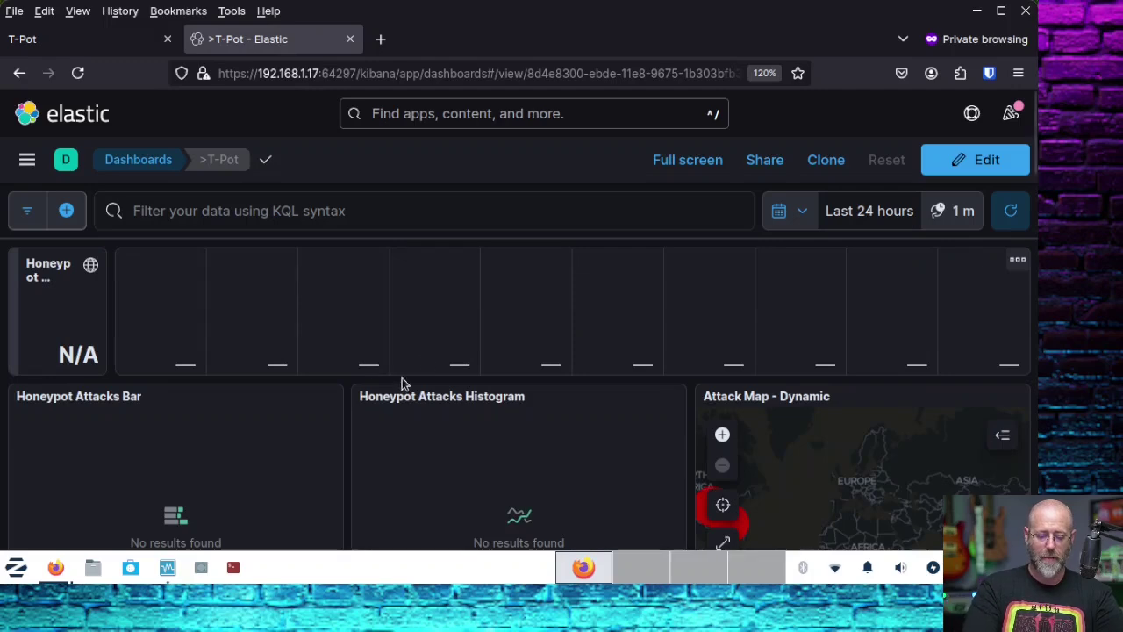
scroll(380, 397, "down", 1)
scroll(380, 398, "down", 5)
scroll(380, 397, "up", 6)
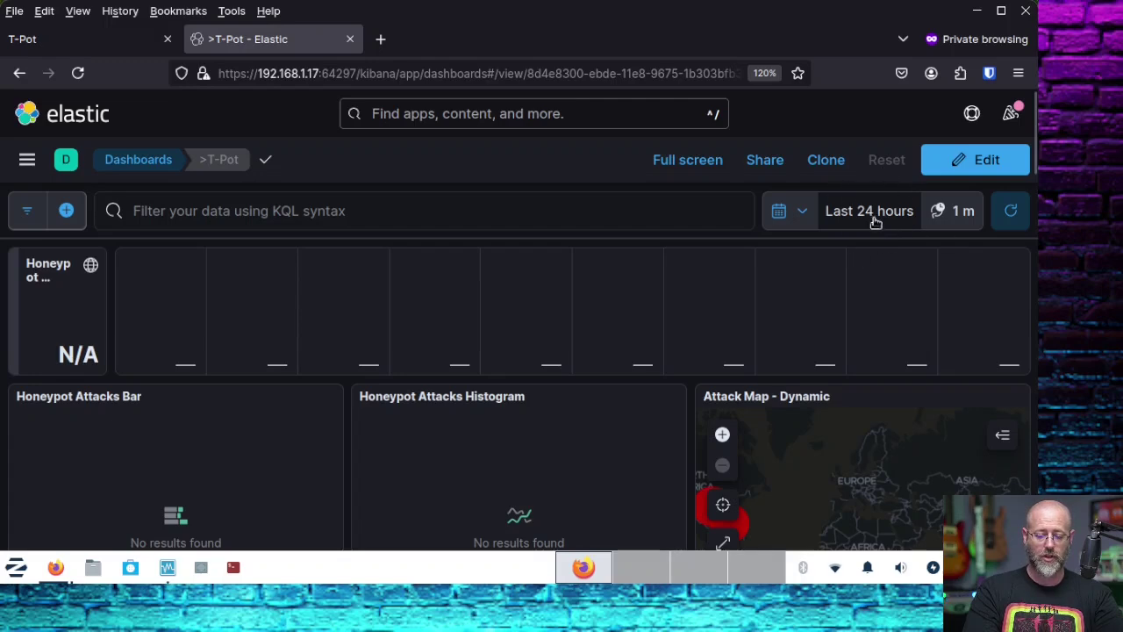
Set the dashboard time range to Last 30 days via Quick select, showing 18,424 attacks.
left_click(802, 213)
left_click(802, 212)
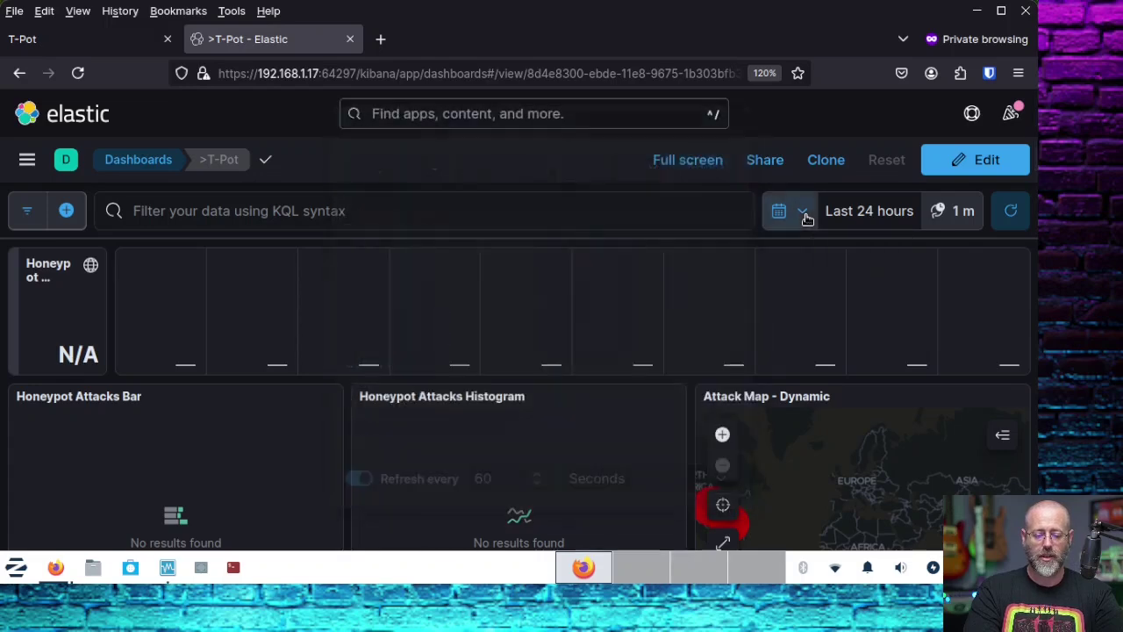
left_click(802, 213)
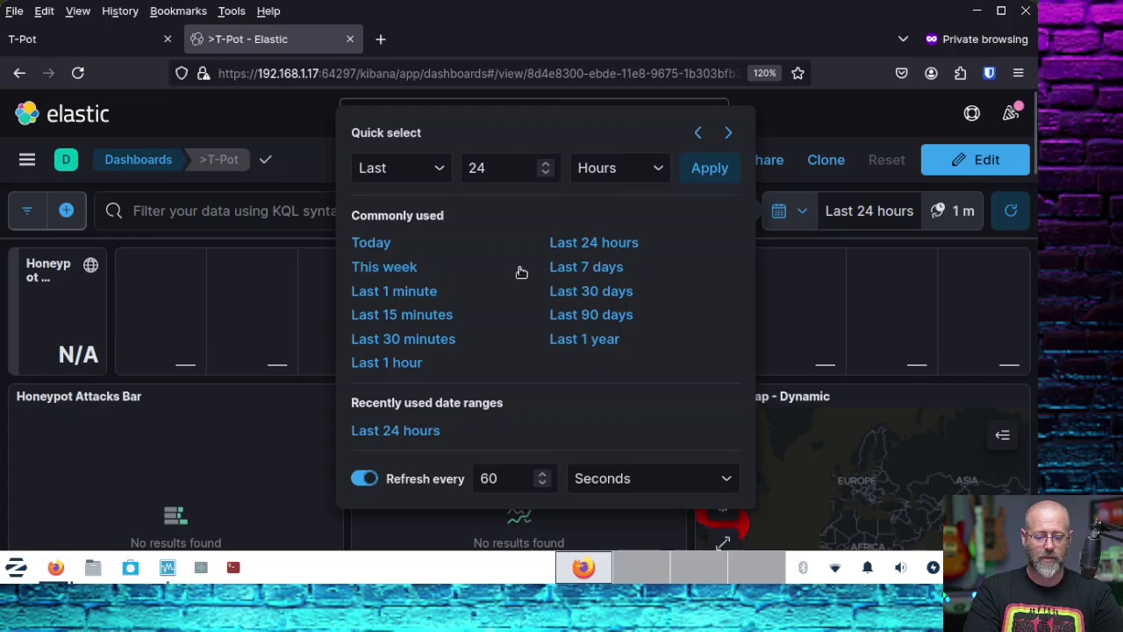
left_click(579, 294)
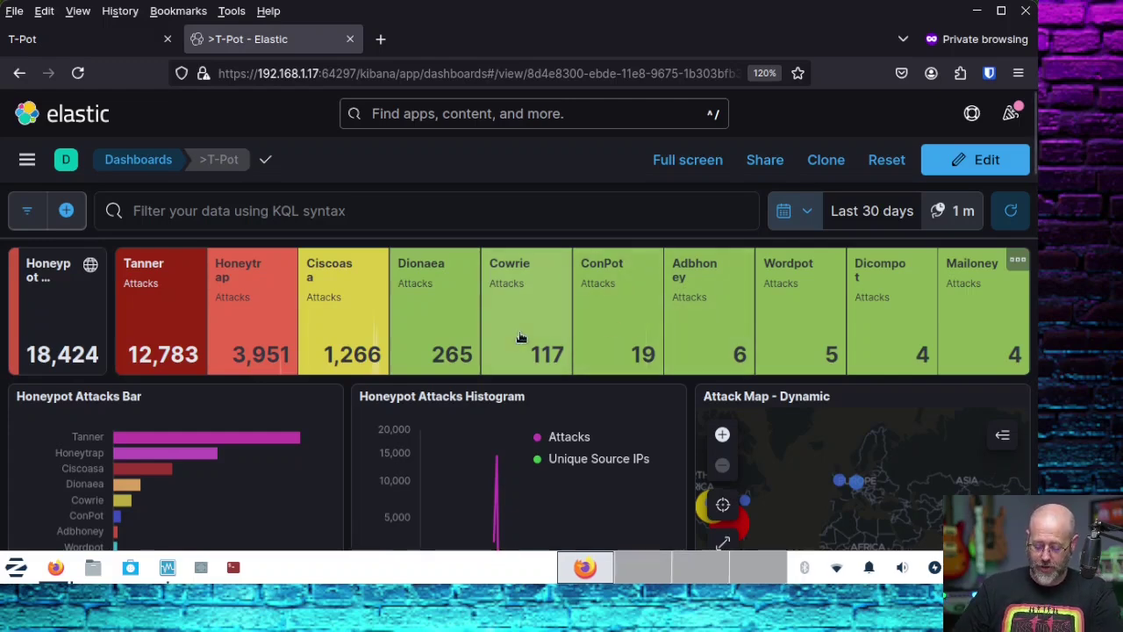
Pan the Attack Map to North America and scroll down to the destination port histograms.
scroll(521, 338, "down", 2)
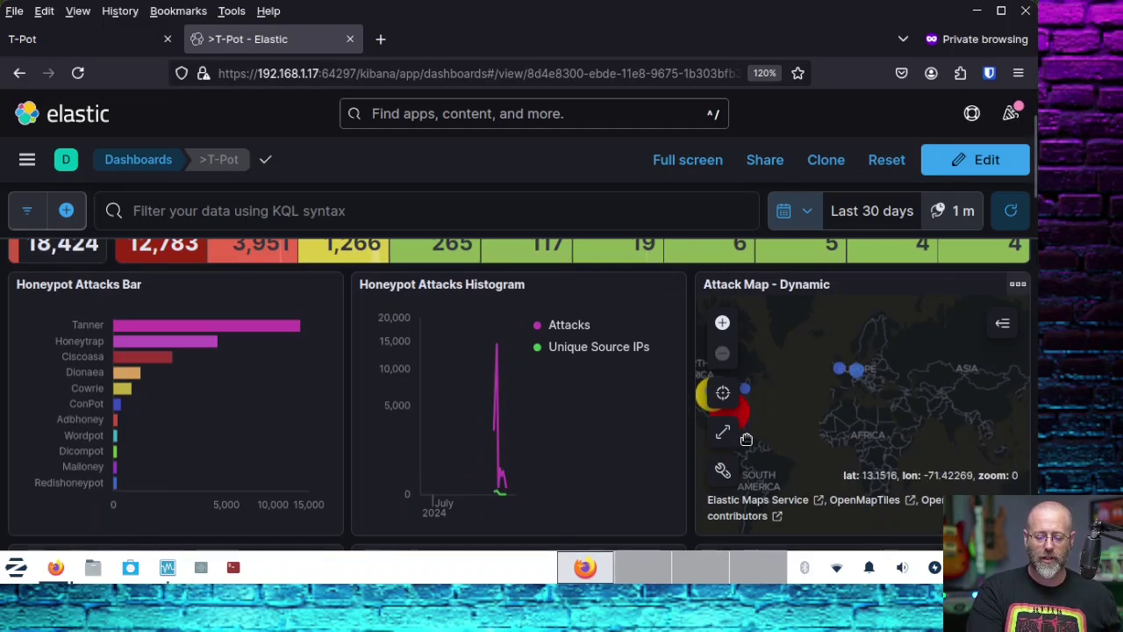
left_click_drag(836, 413, 909, 437)
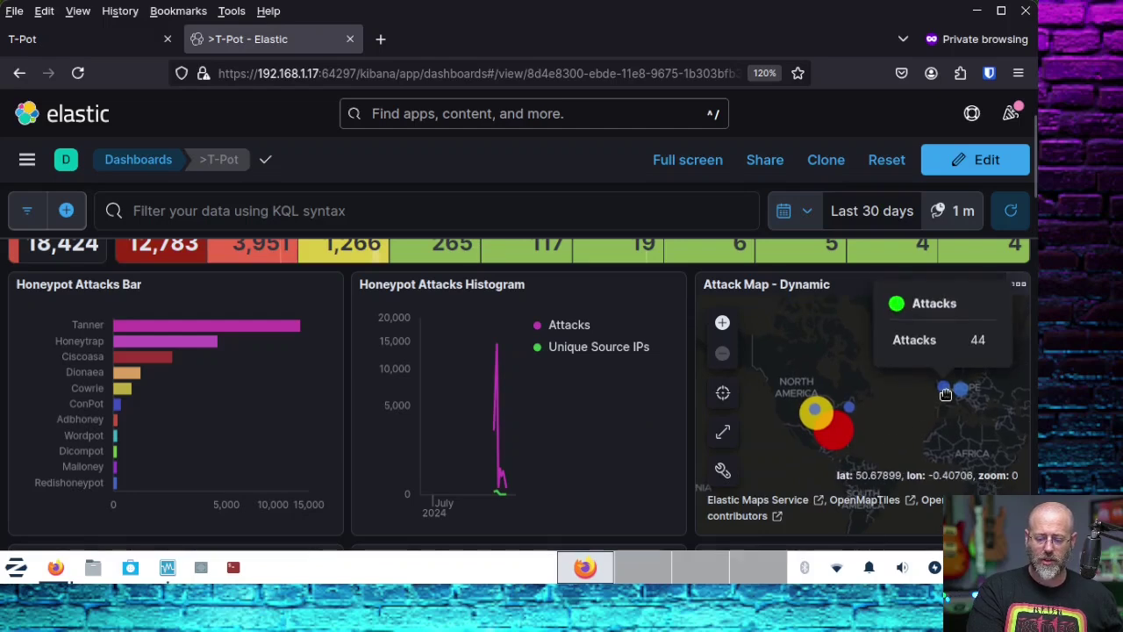
mouse_move(836, 433)
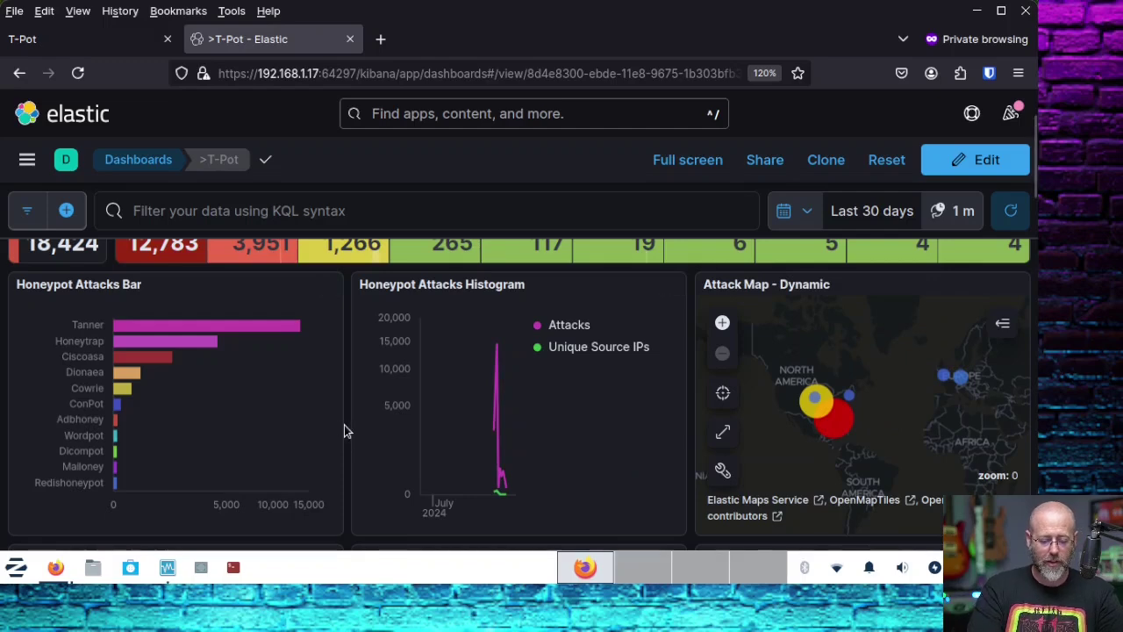
scroll(344, 425, "down", 5)
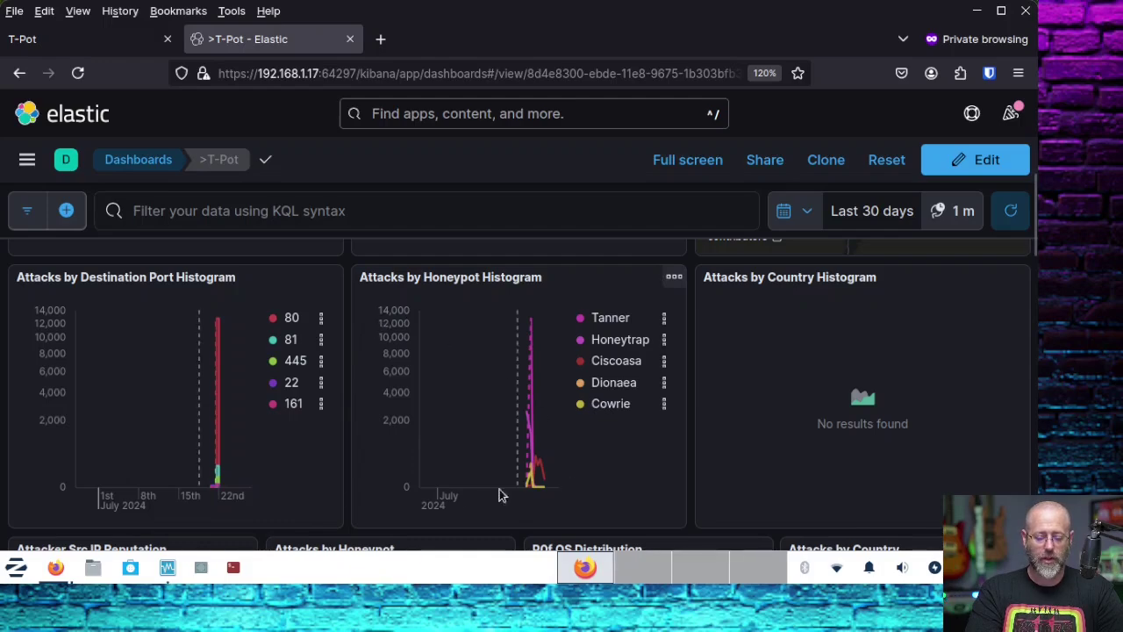
Minimize Firefox, open a maximized Terminal, and enlarge its font.
left_click(597, 568)
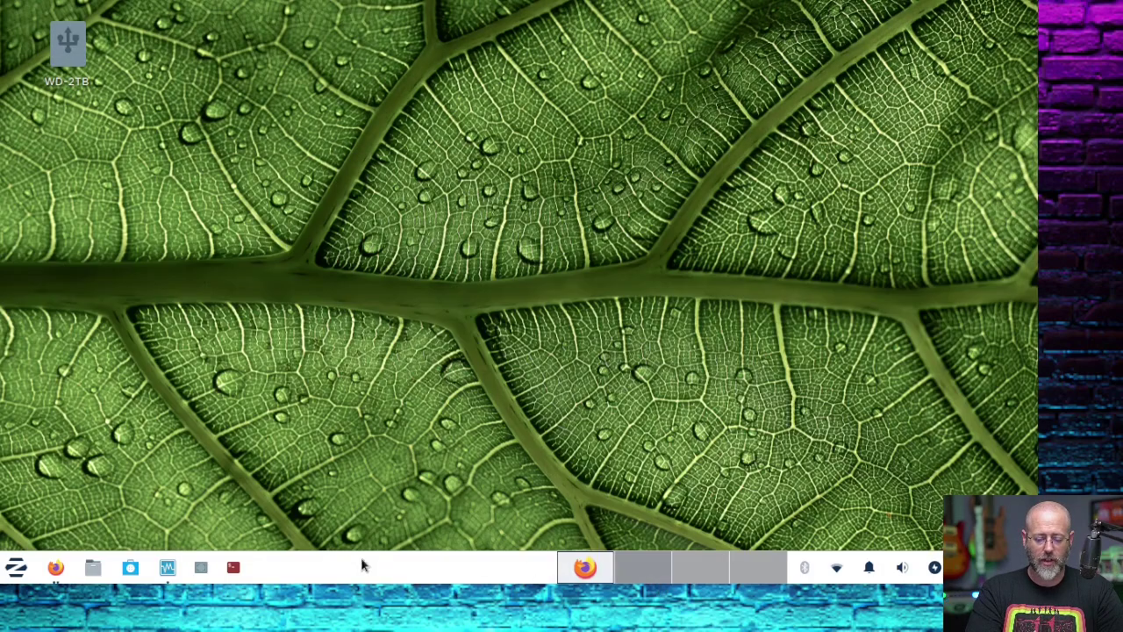
left_click(233, 567)
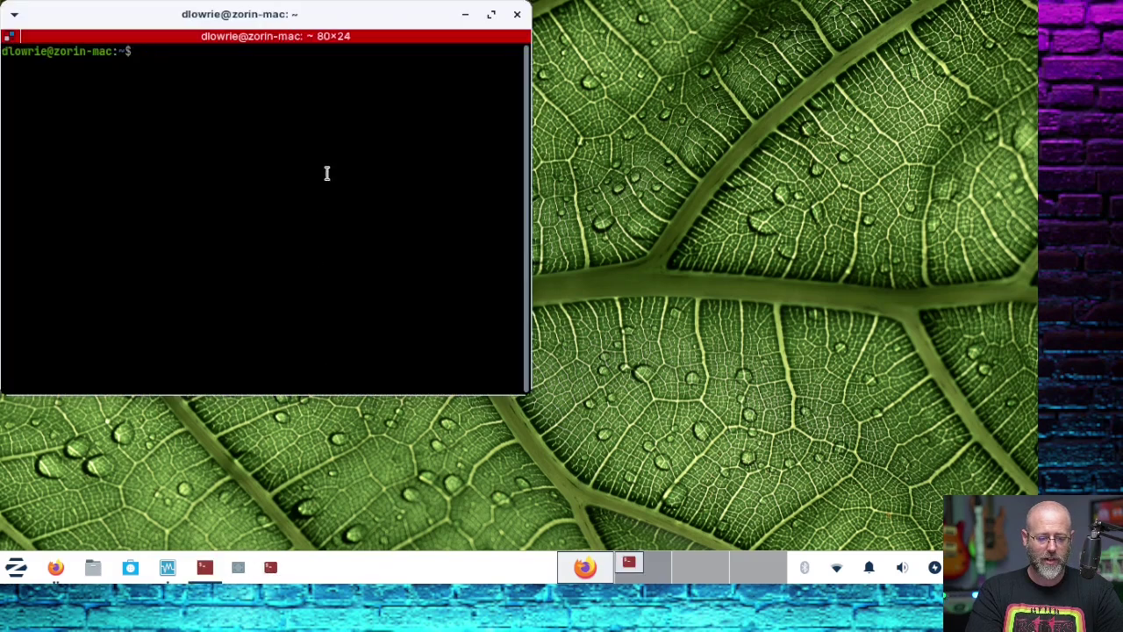
left_click(492, 14)
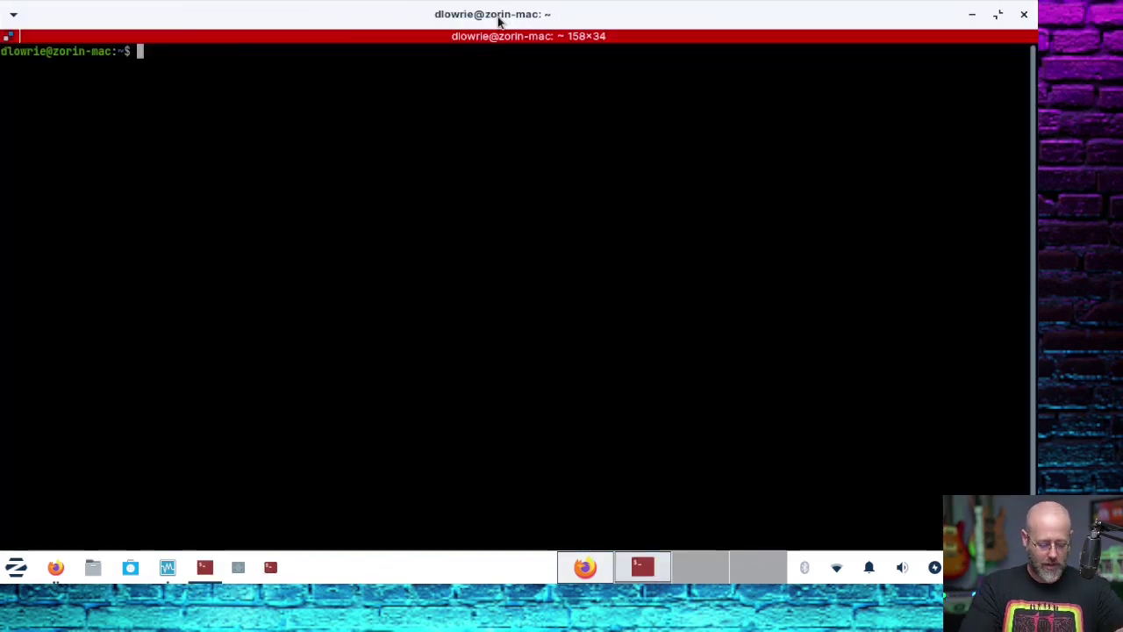
key("ctrl+plus")
key("ctrl+plus")
key("ctrl+plus")
key("ctrl+plus")
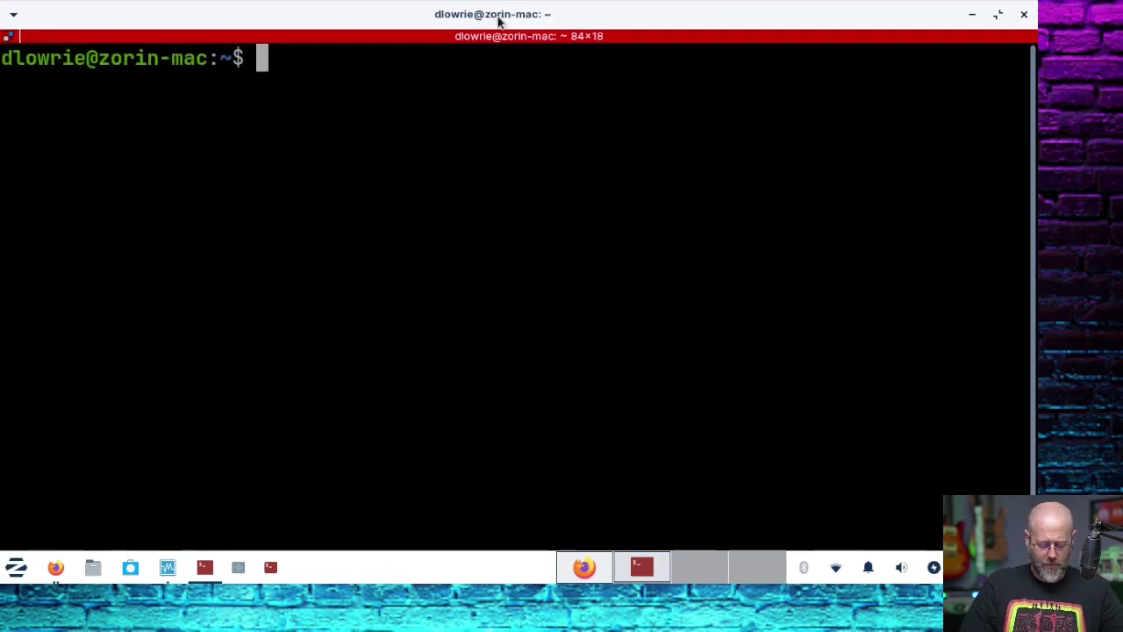
Change into the WD-2TB drive's mount folder and list its files.
type("cd /media/")
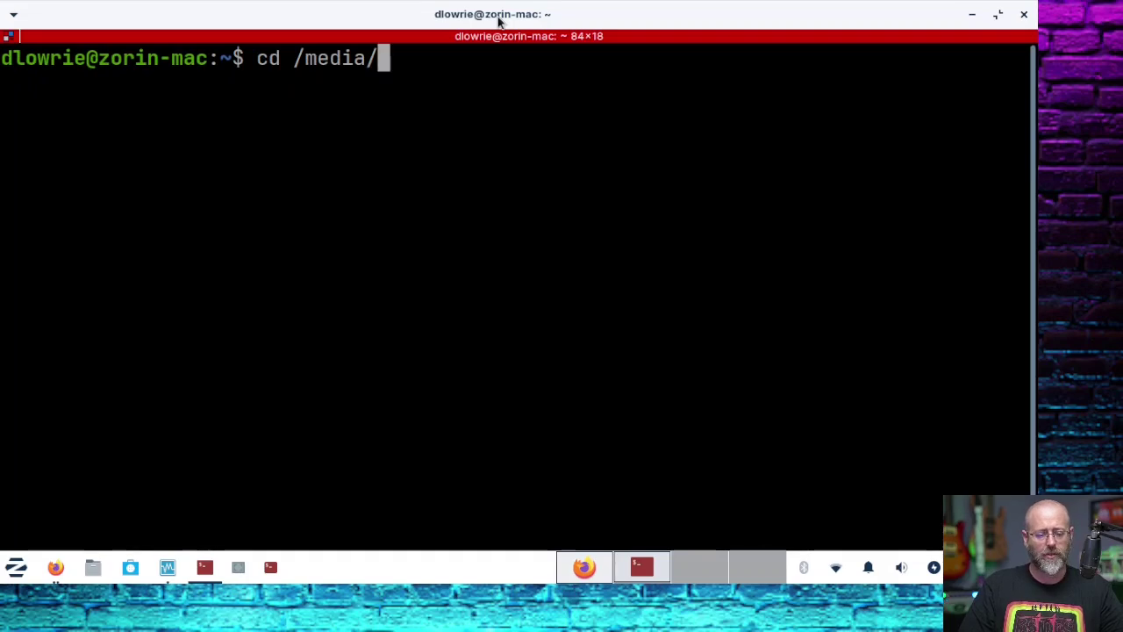
type("dlowrie/")
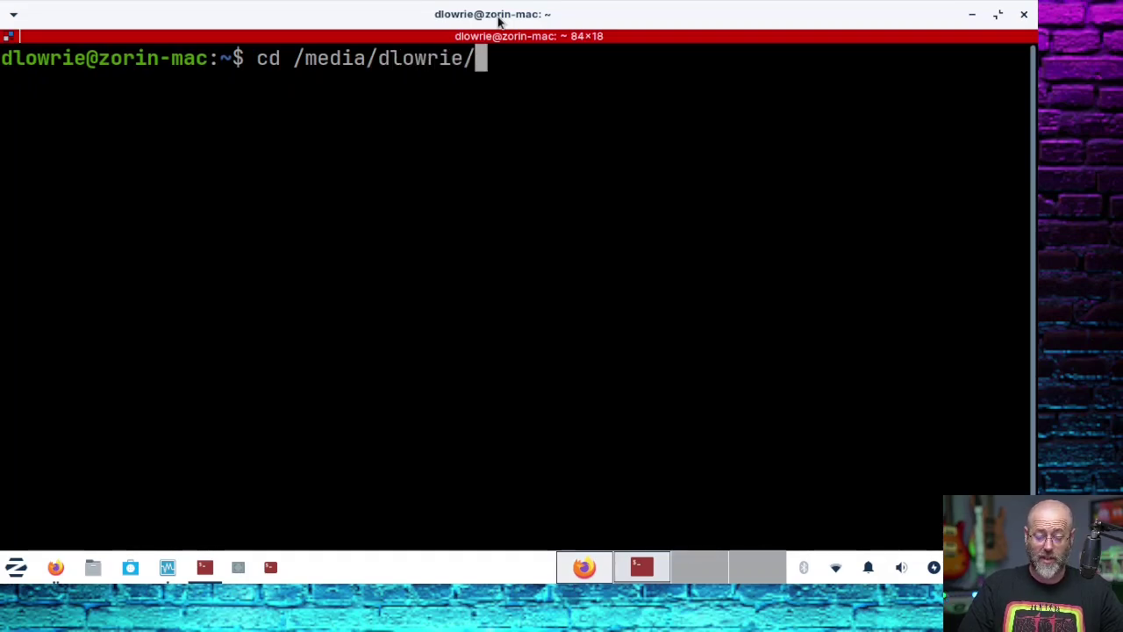
key("Tab")
key("Return")
type("ls")
key("Return")
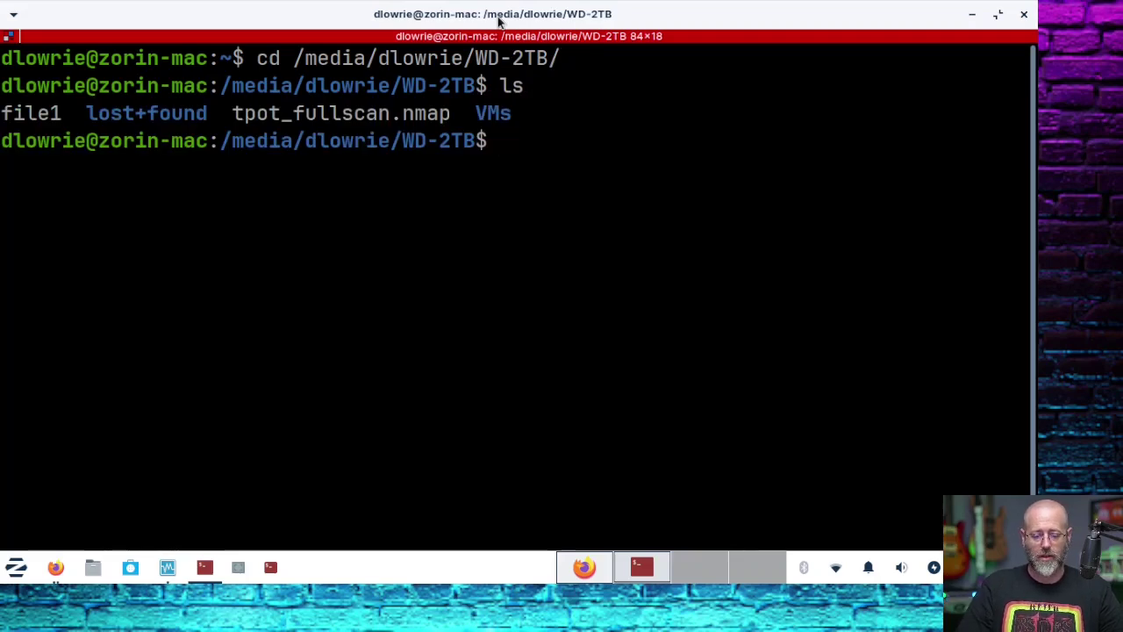
Open tpot_fullscan.nmap with less and highlight the 23/tcp telnet line.
type("less tpot_fullscan.nmap")
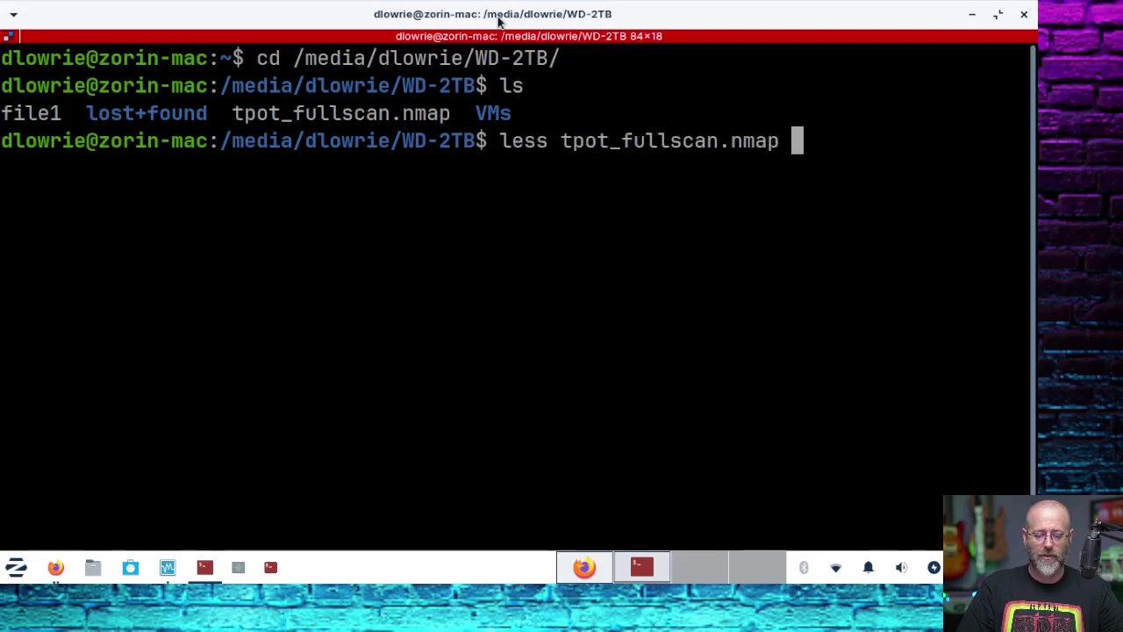
key("Return")
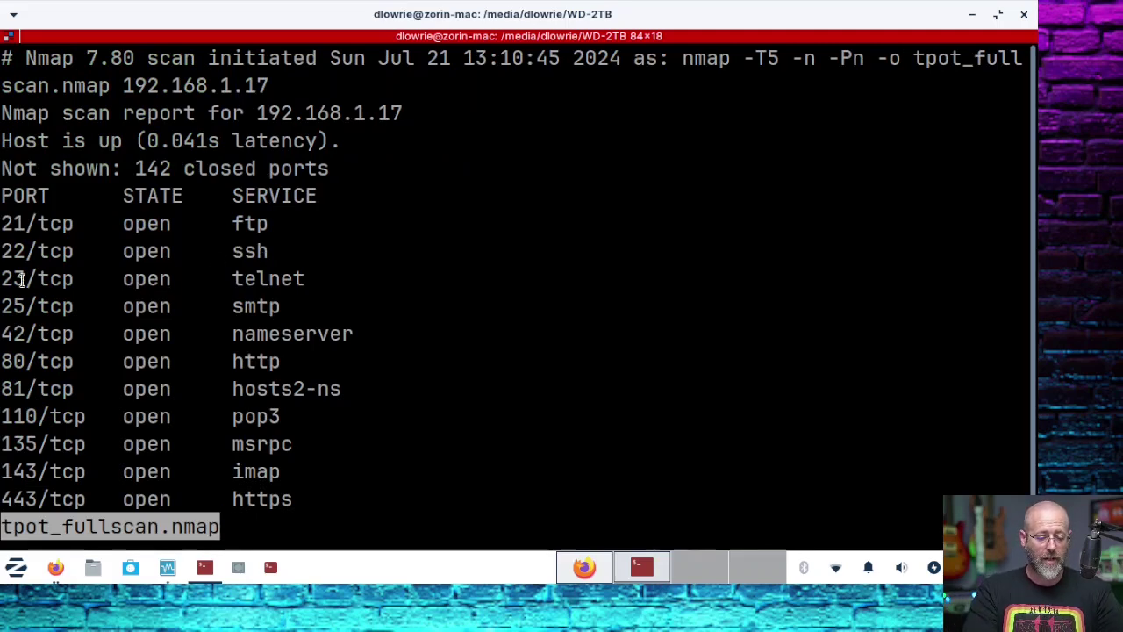
left_click_drag(14, 279, 319, 281)
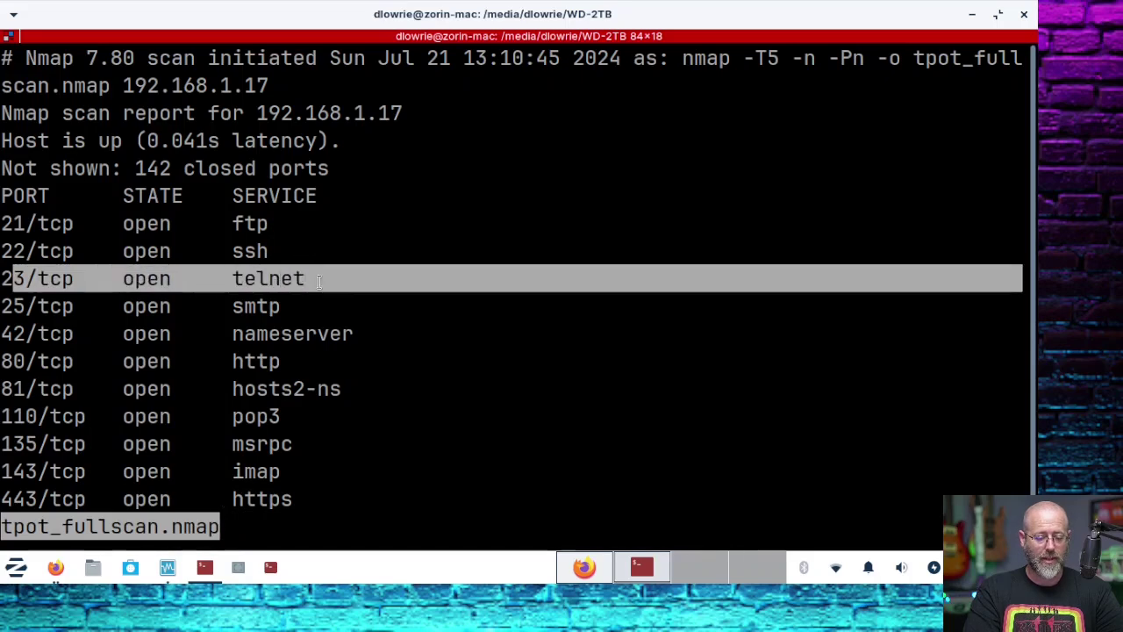
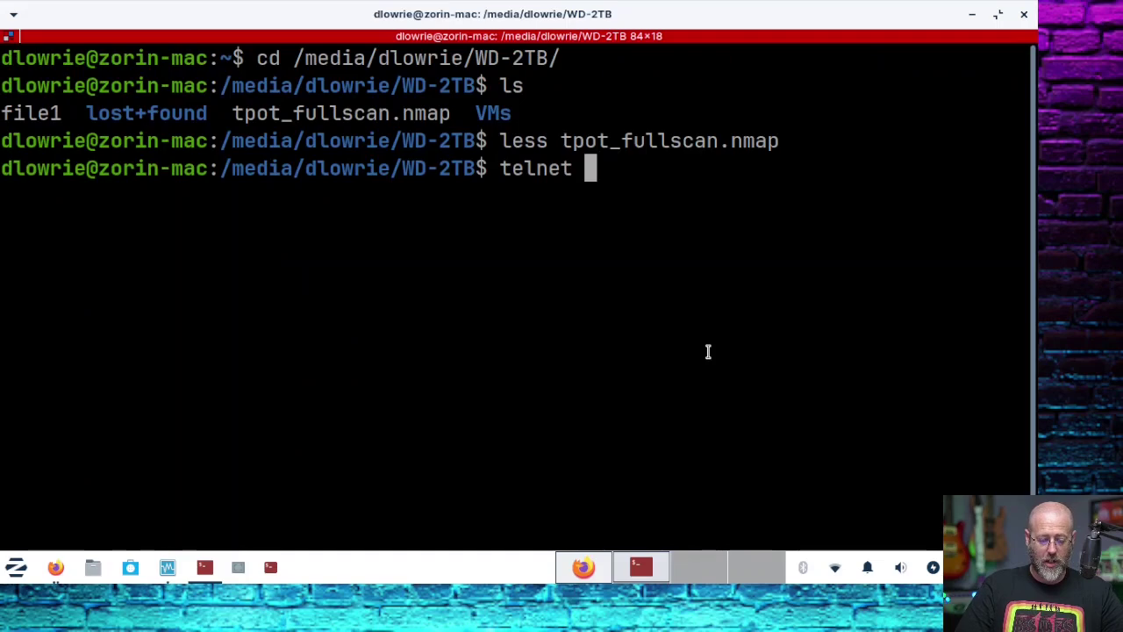
Run telnet to 192.168.1.17 to reach the honeypot's login prompt.
type("192.1")
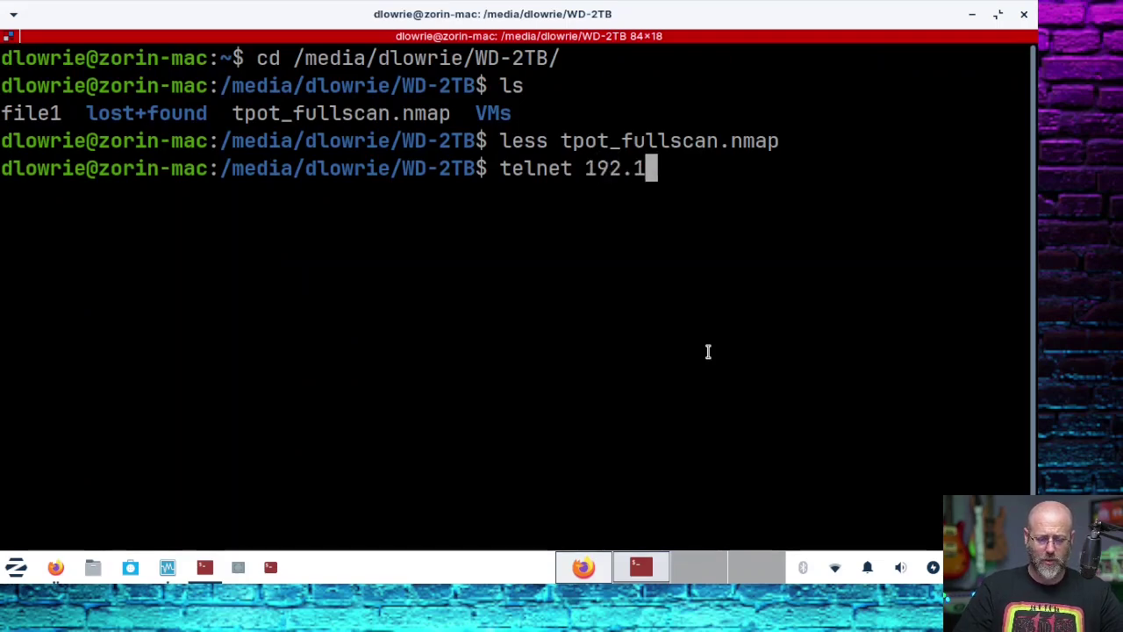
type("68.1.17")
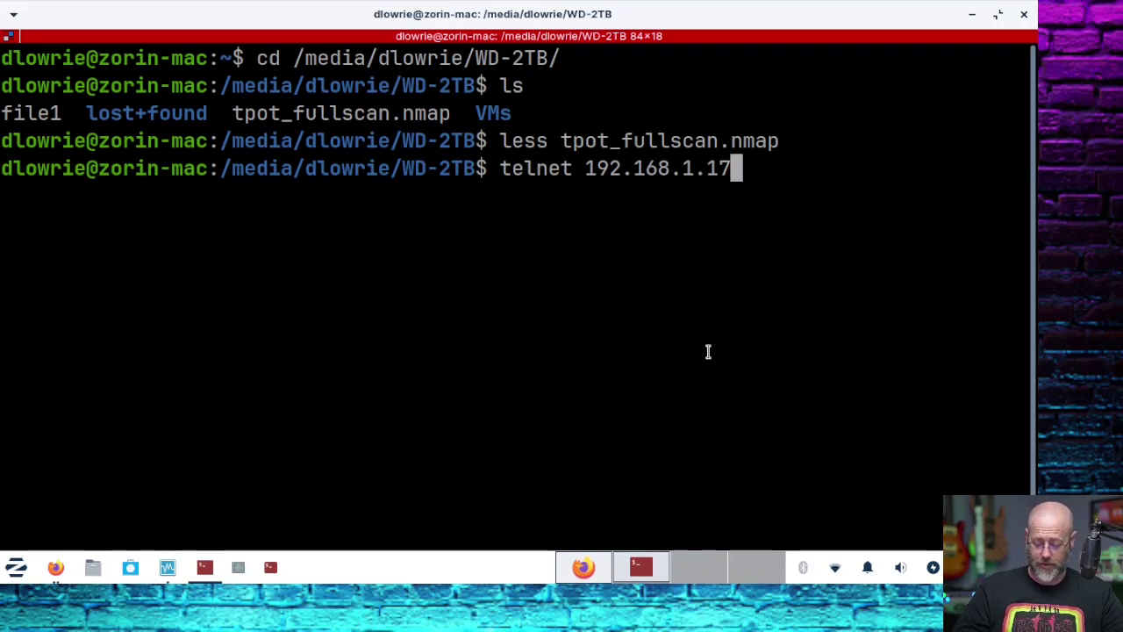
key("Return")
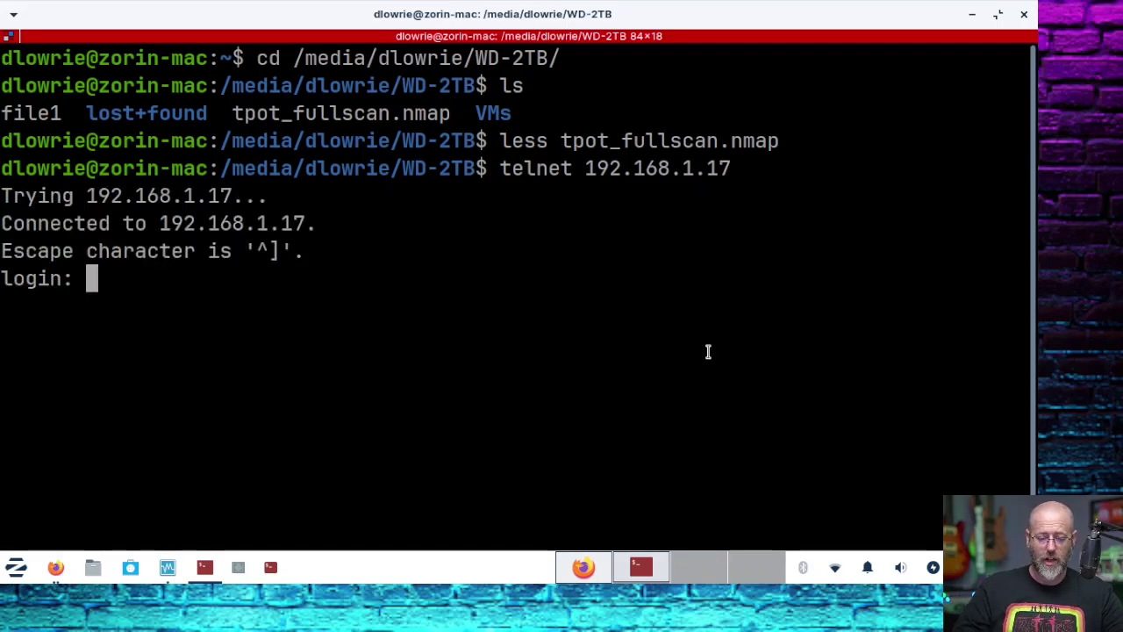
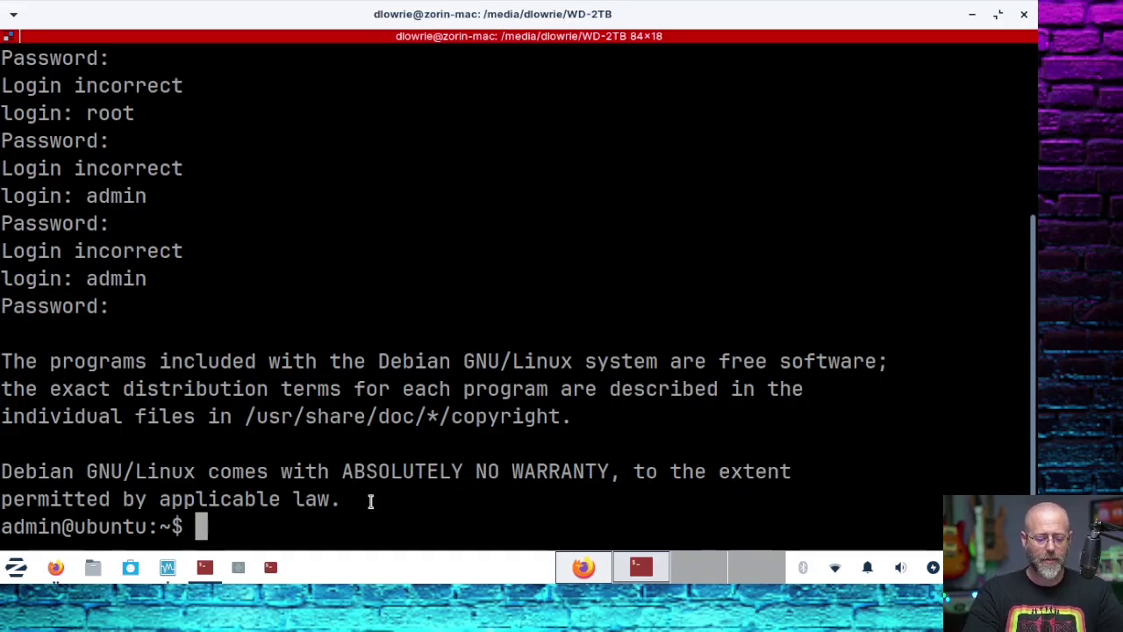
Run ls, id and sudo -l to list home files, show uid 1001, and check sudo privileges.
type("ls")
key("Return")
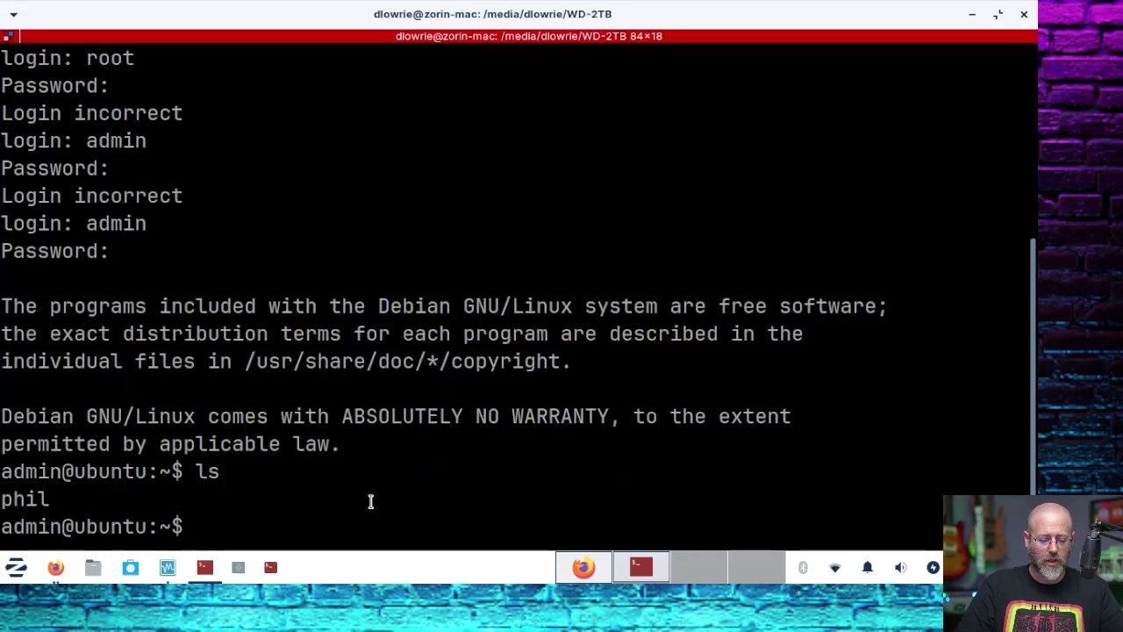
type("id")
key("Return")
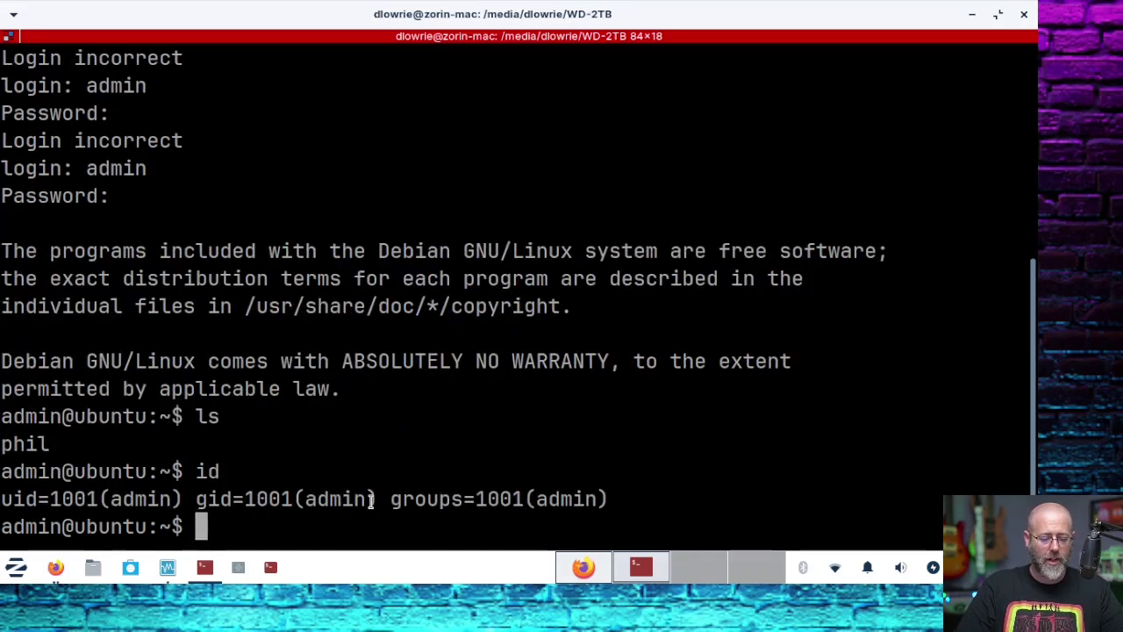
type("sudo ")
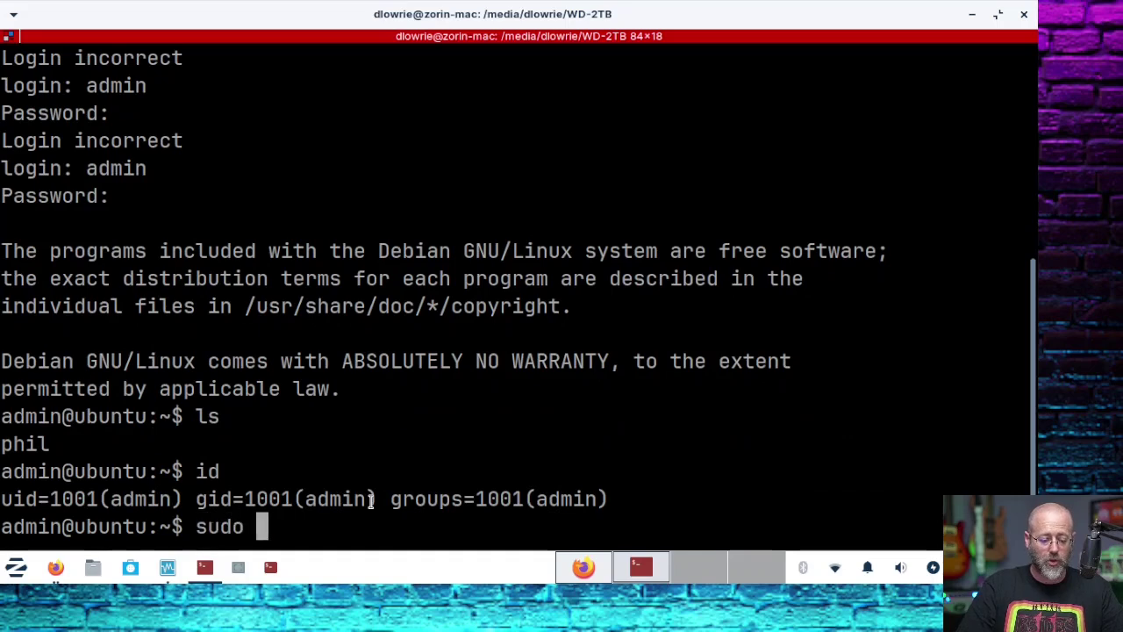
type("-l")
key("Return")
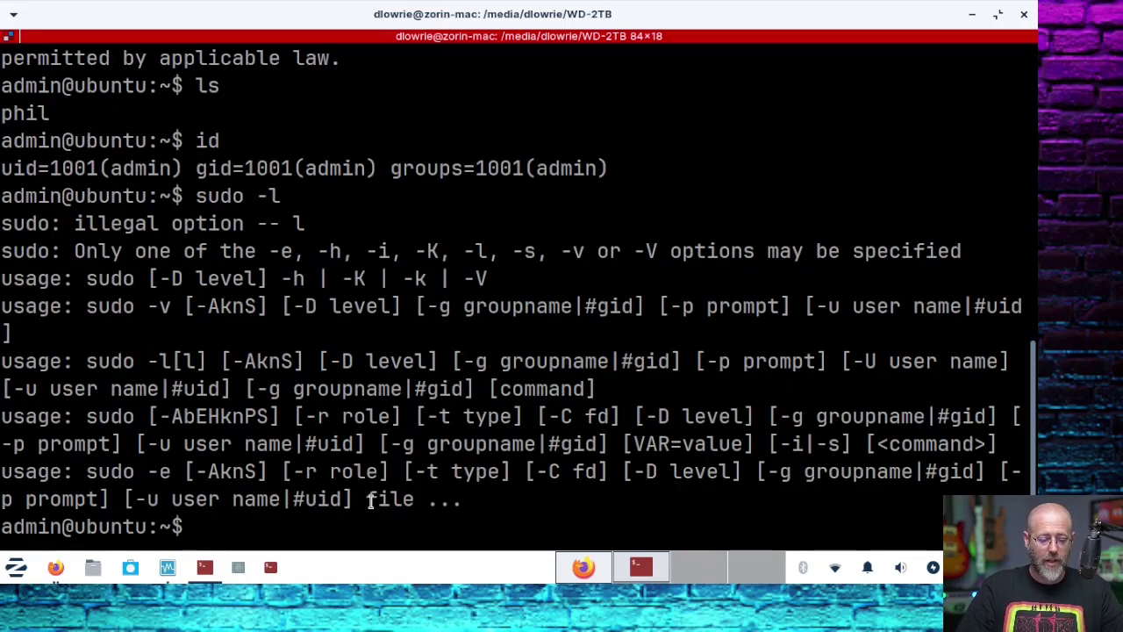
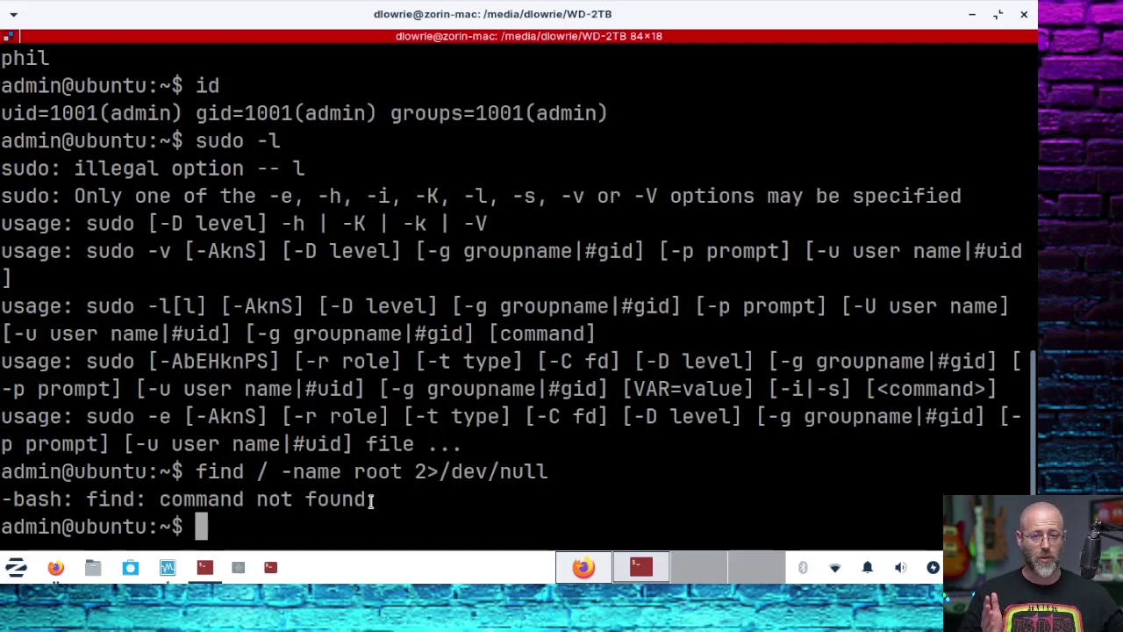
Switch from the terminal to the browser's T-Pot dashboard showing 30-day attack histograms.
left_click(583, 567)
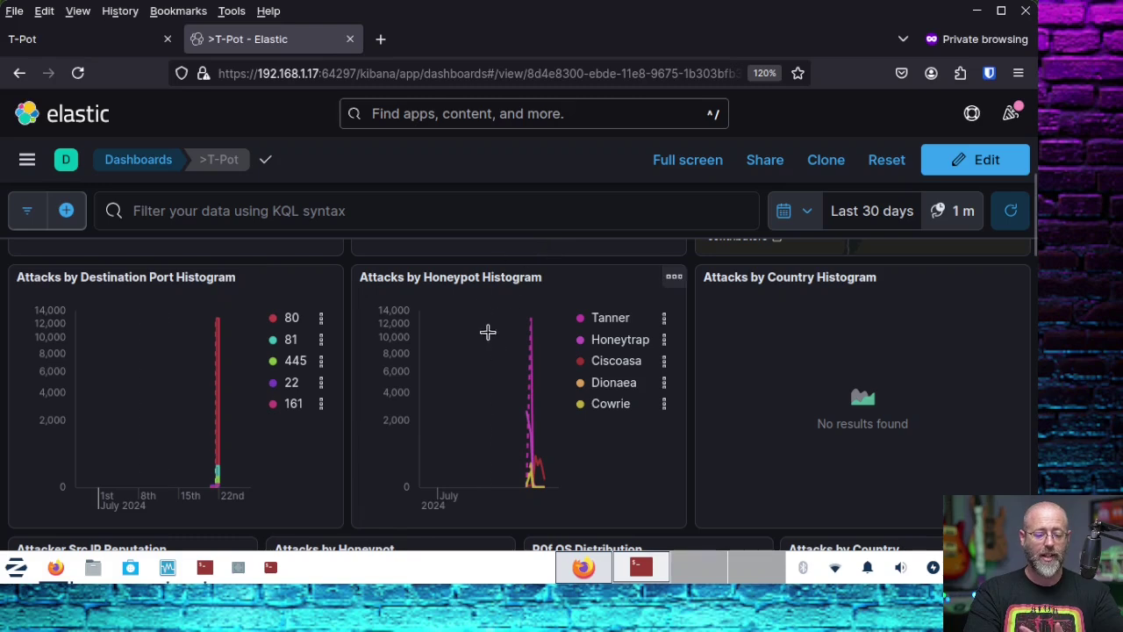
mouse_move(523, 350)
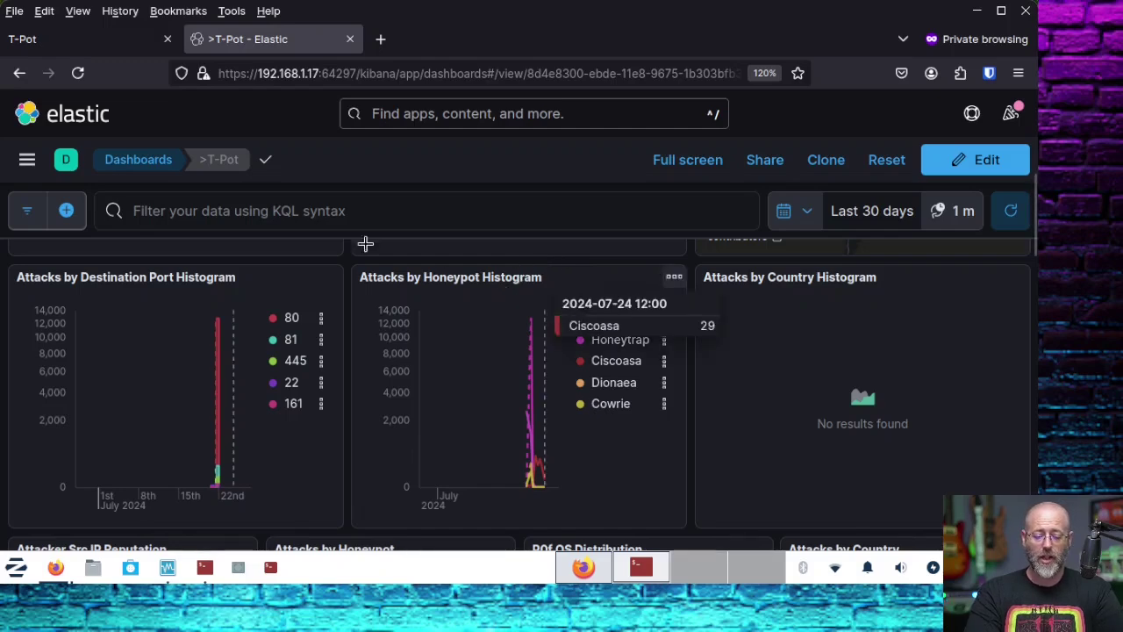
Return to the 24-hour T-Pot view and filter it to type.keyword: Cowrie (11 attacks).
left_click(15, 76)
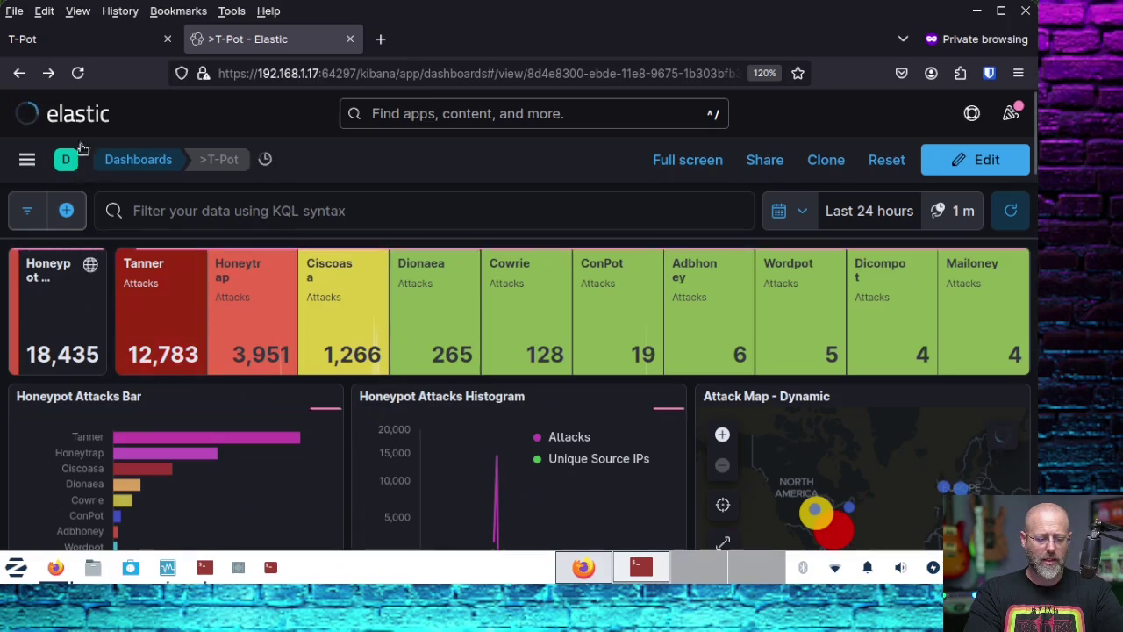
left_click(19, 76)
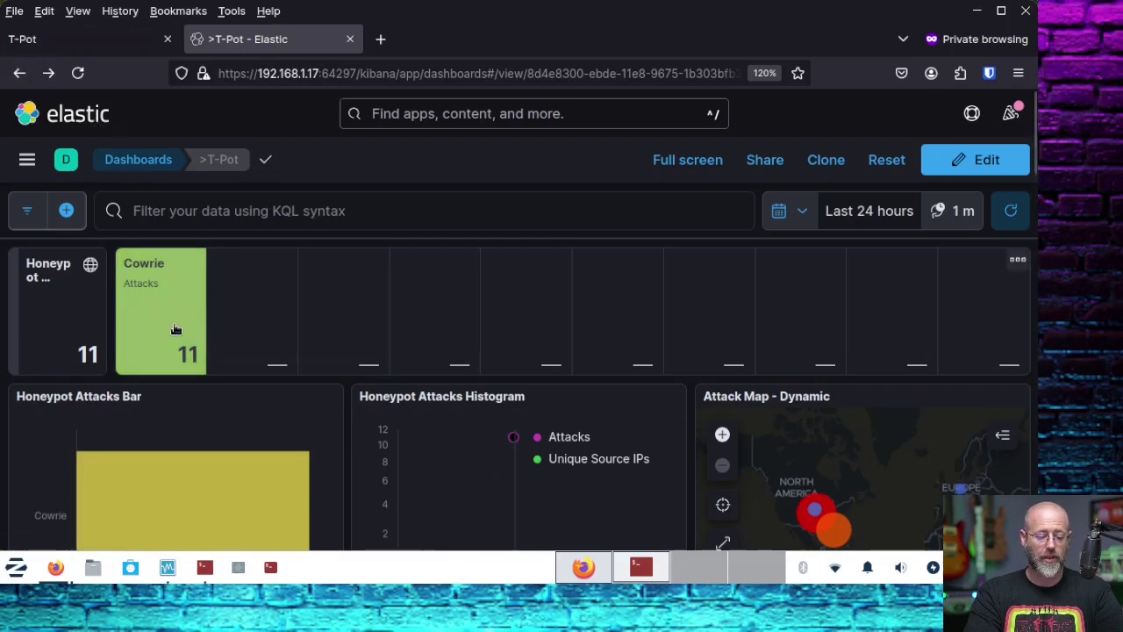
left_click(175, 329)
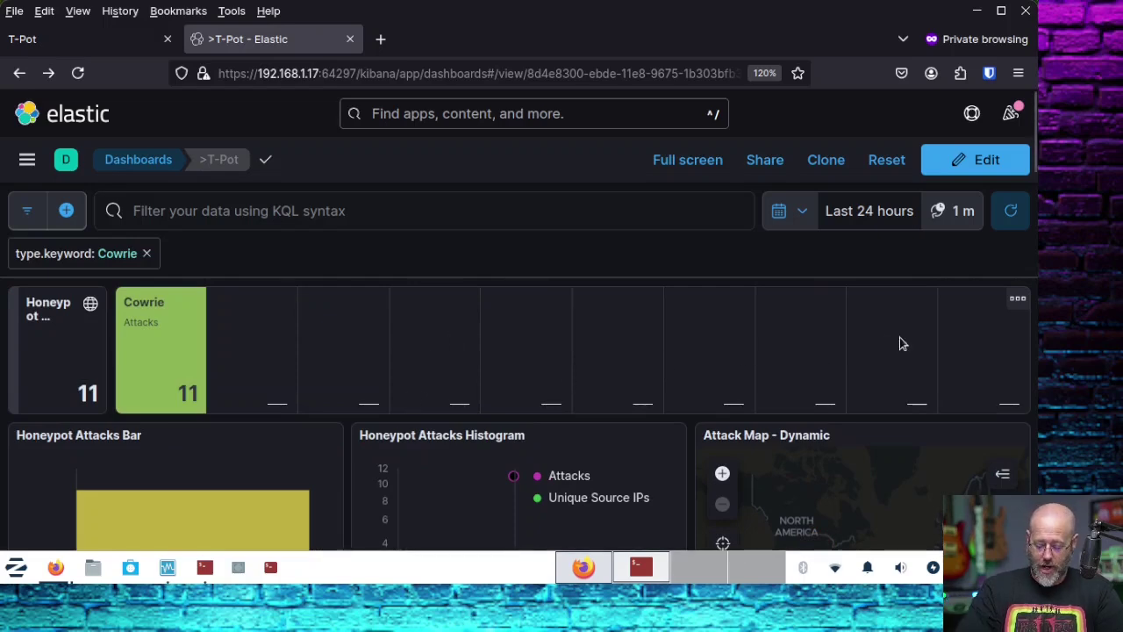
Scroll down to the username/password tag clouds and the Attacker Source IP table showing 192.168.1.25 with 11 hits.
scroll(899, 341, "down", 2)
scroll(900, 344, "down", 3)
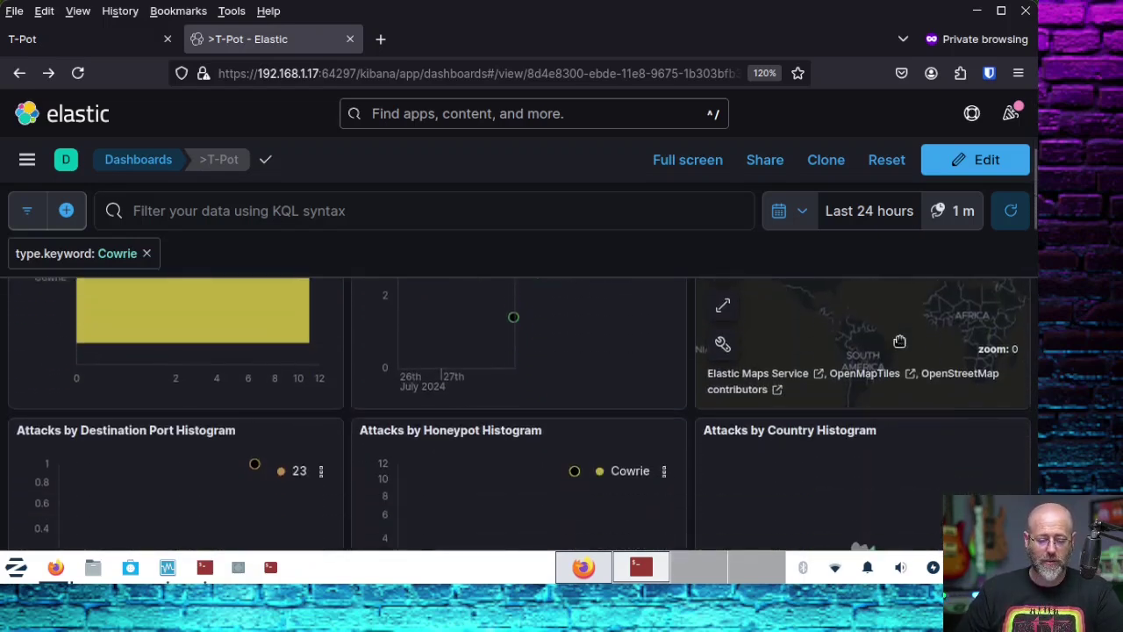
scroll(899, 341, "down", 3)
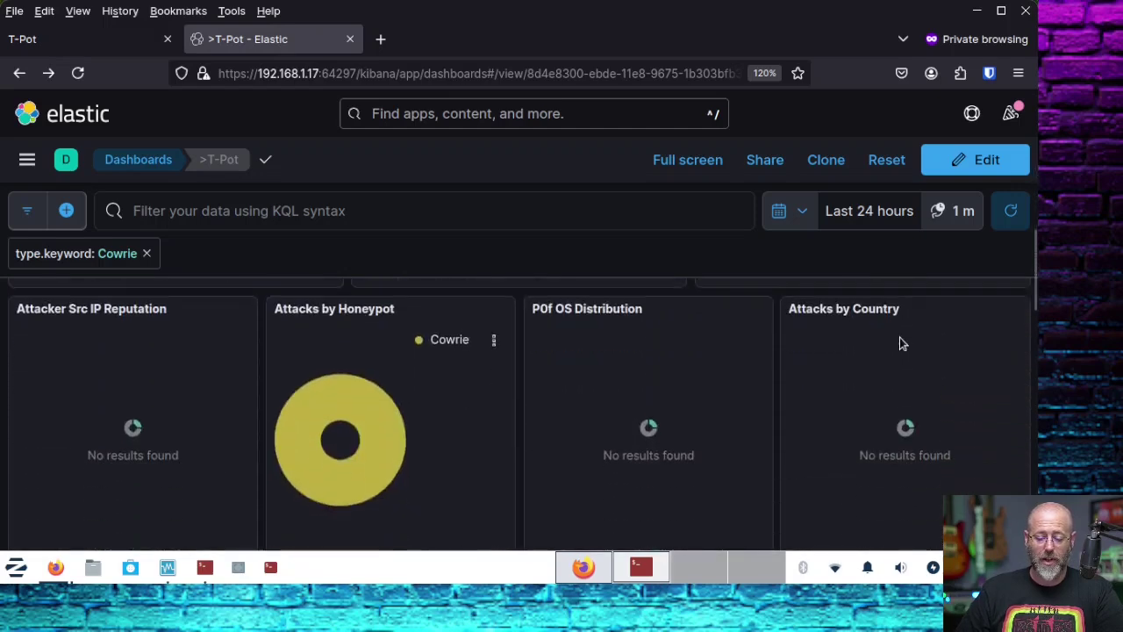
scroll(902, 343, "down", 4)
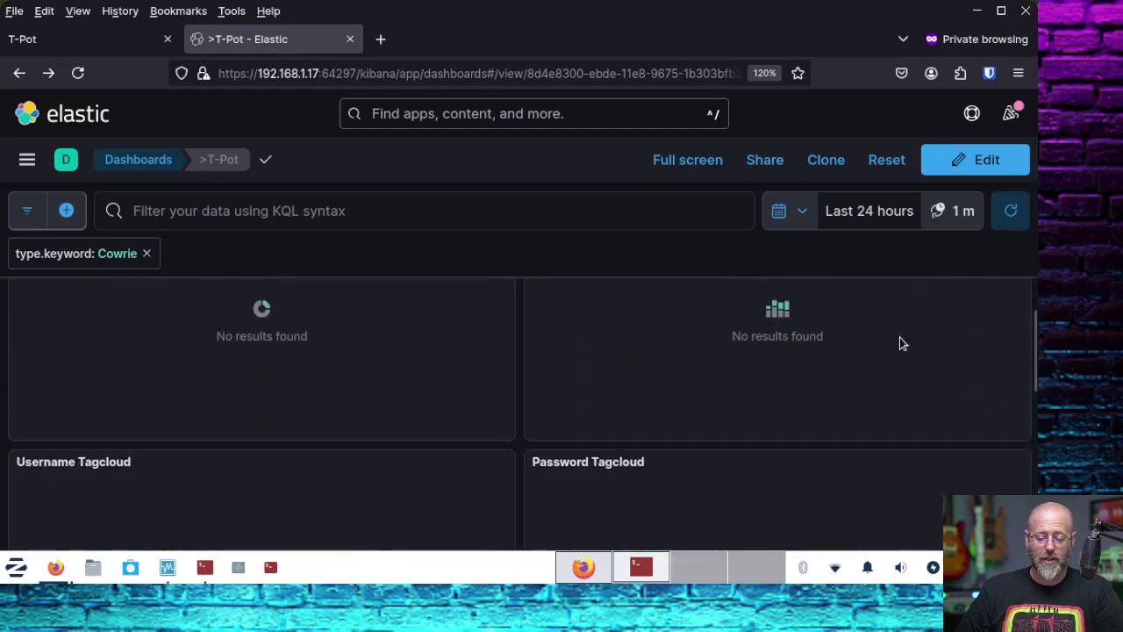
scroll(899, 343, "down", 1)
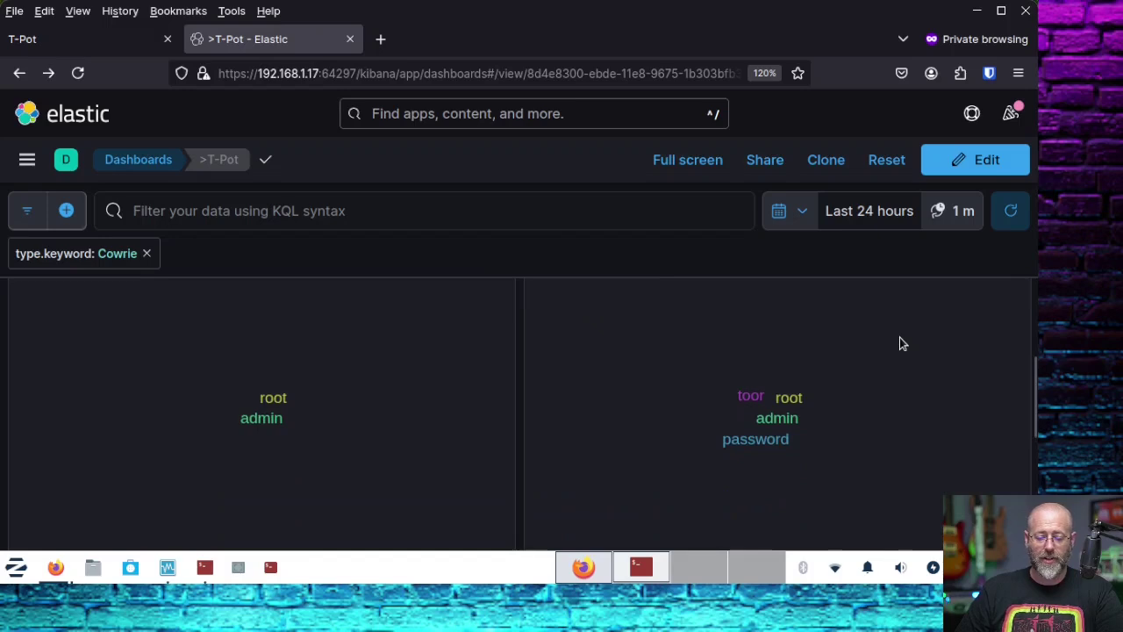
scroll(899, 343, "up", 1)
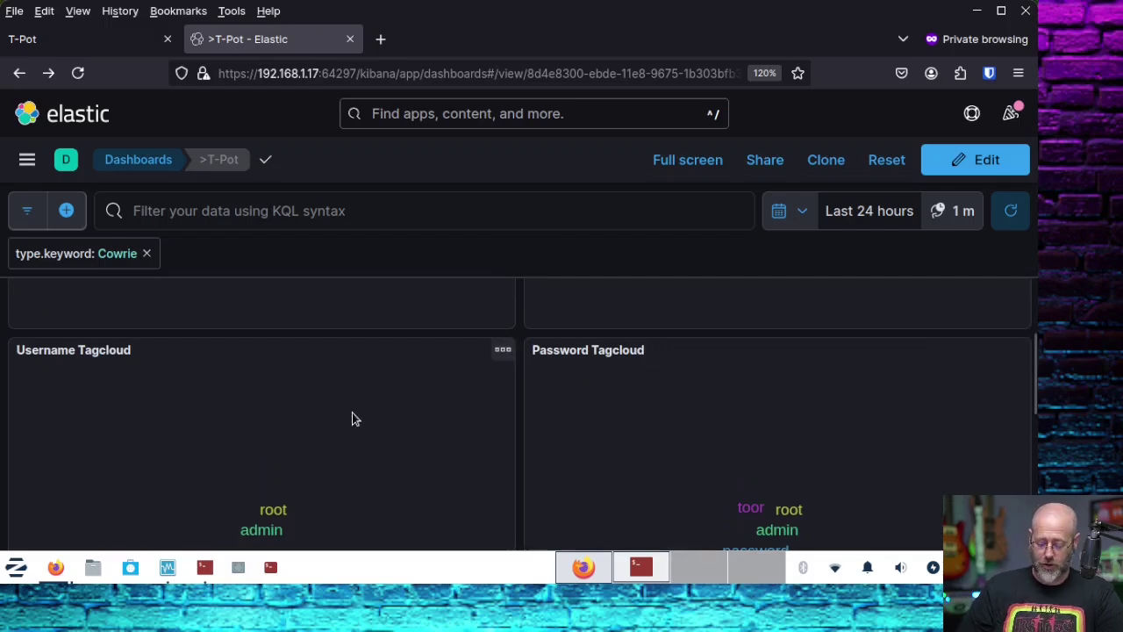
scroll(352, 419, "down", 2)
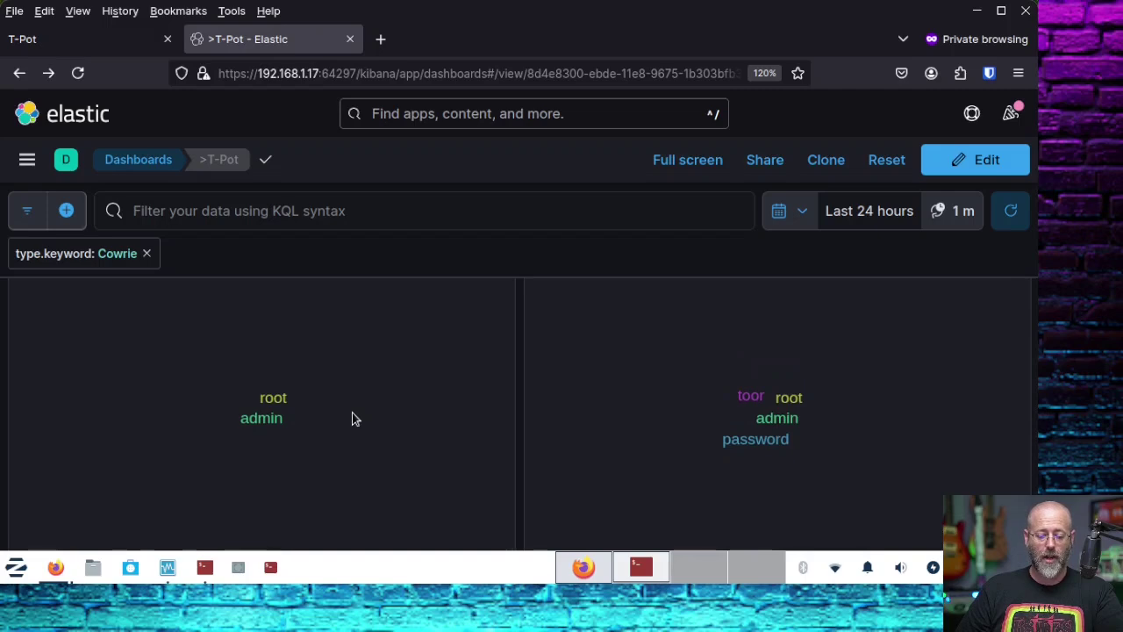
scroll(352, 419, "down", 3)
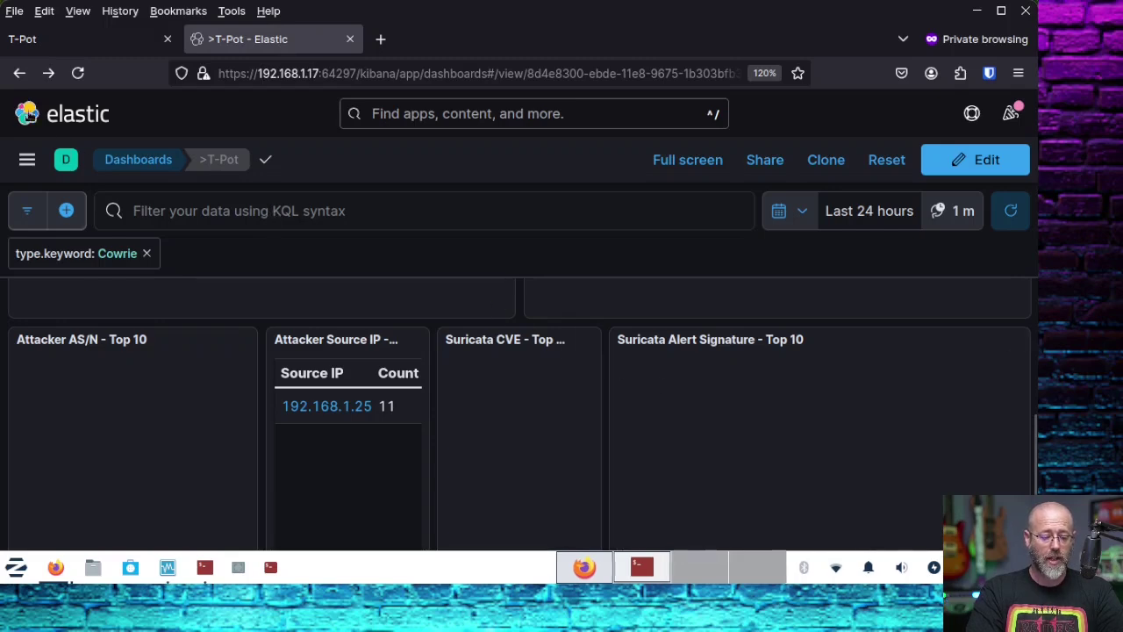
Search the dashboards list for 'cowrie' and open the Cowrie dashboard (13 attacks, 1 source IP).
left_click(19, 73)
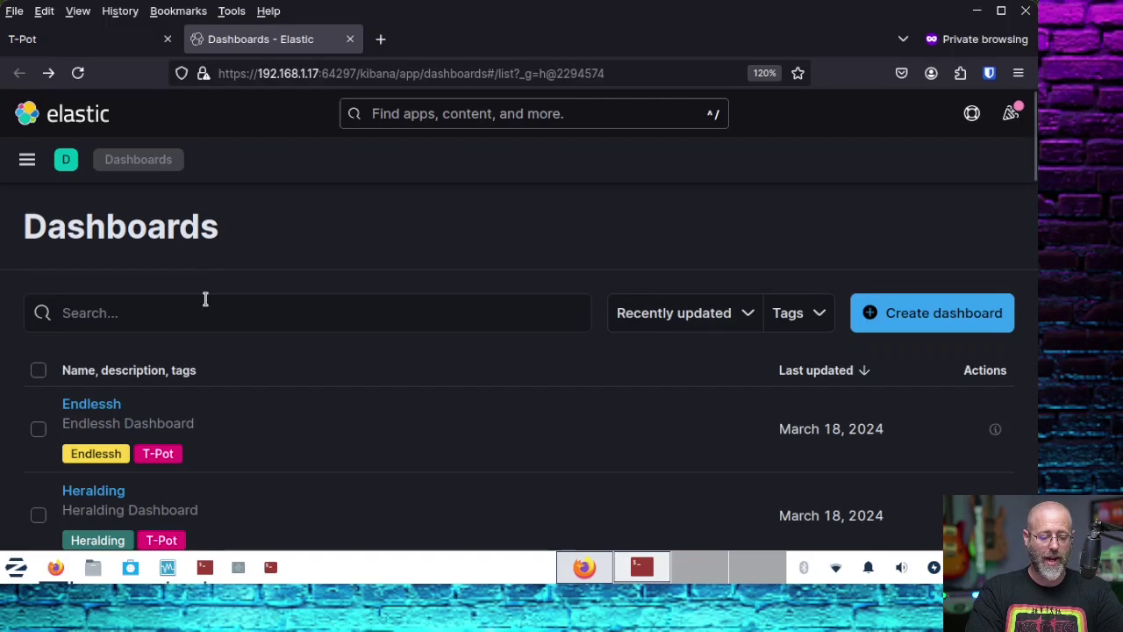
type("cowrie")
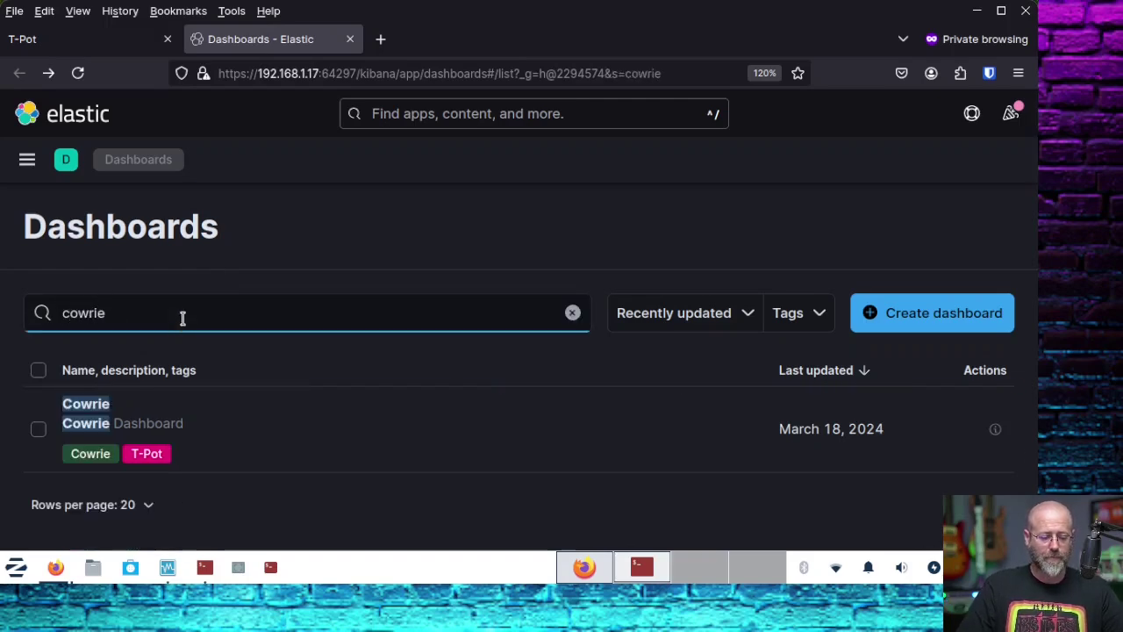
left_click(89, 404)
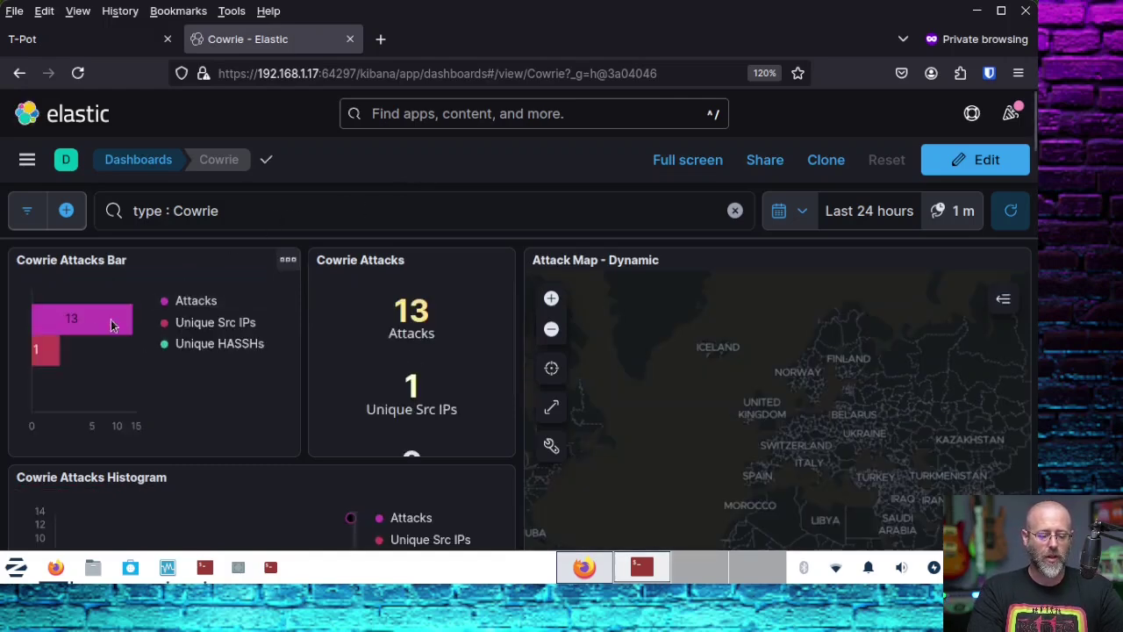
Scroll to the Src IP panel (192.168.1.250, 13 events) and the commands find, id, ls, sudo -l.
mouse_move(87, 354)
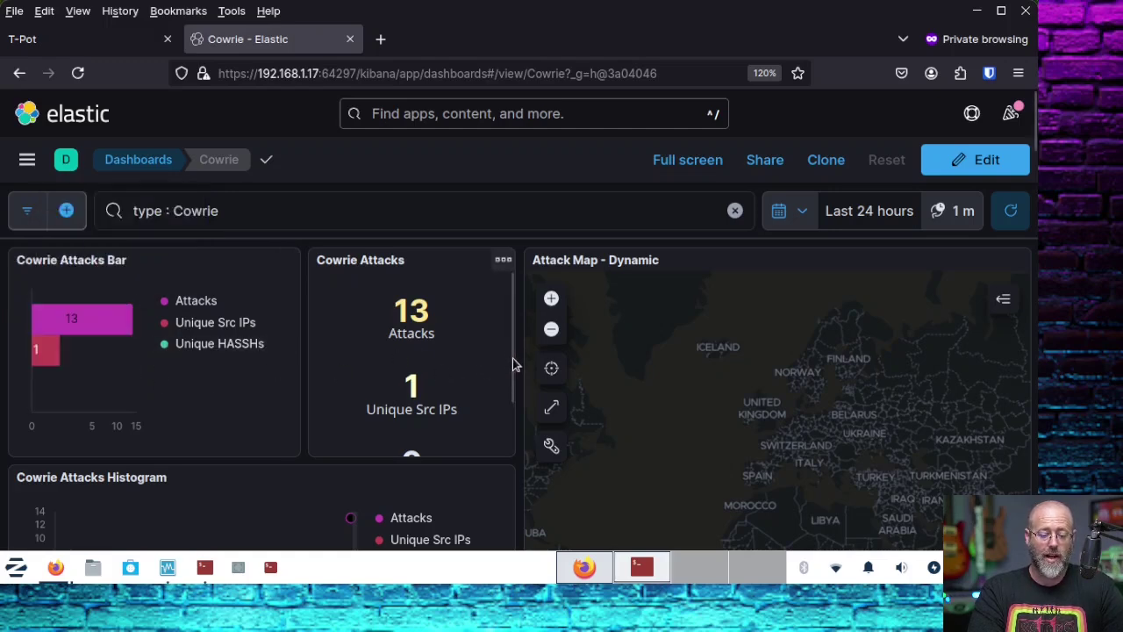
scroll(512, 369, "down", 1)
scroll(512, 378, "up", 1)
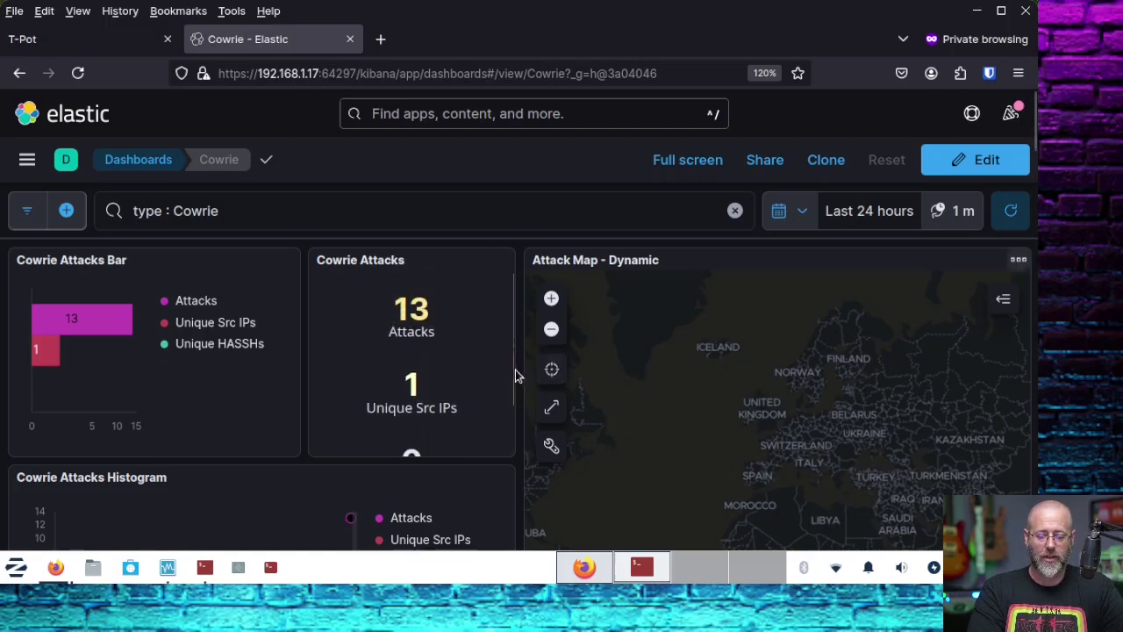
scroll(512, 380, "down", 3)
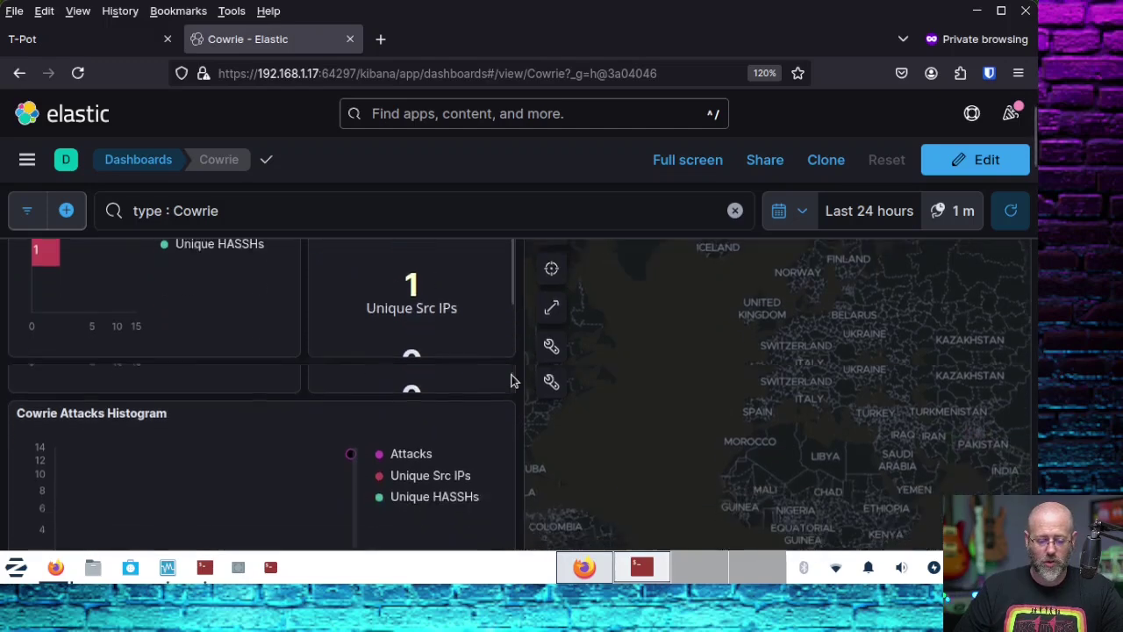
scroll(512, 380, "down", 6)
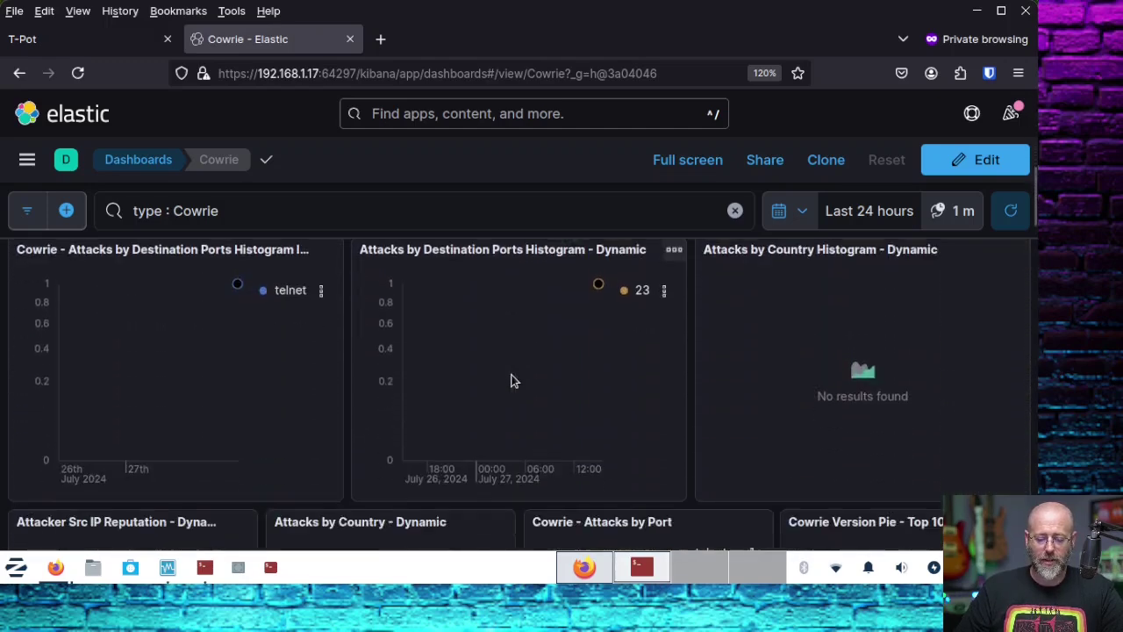
scroll(513, 380, "down", 1)
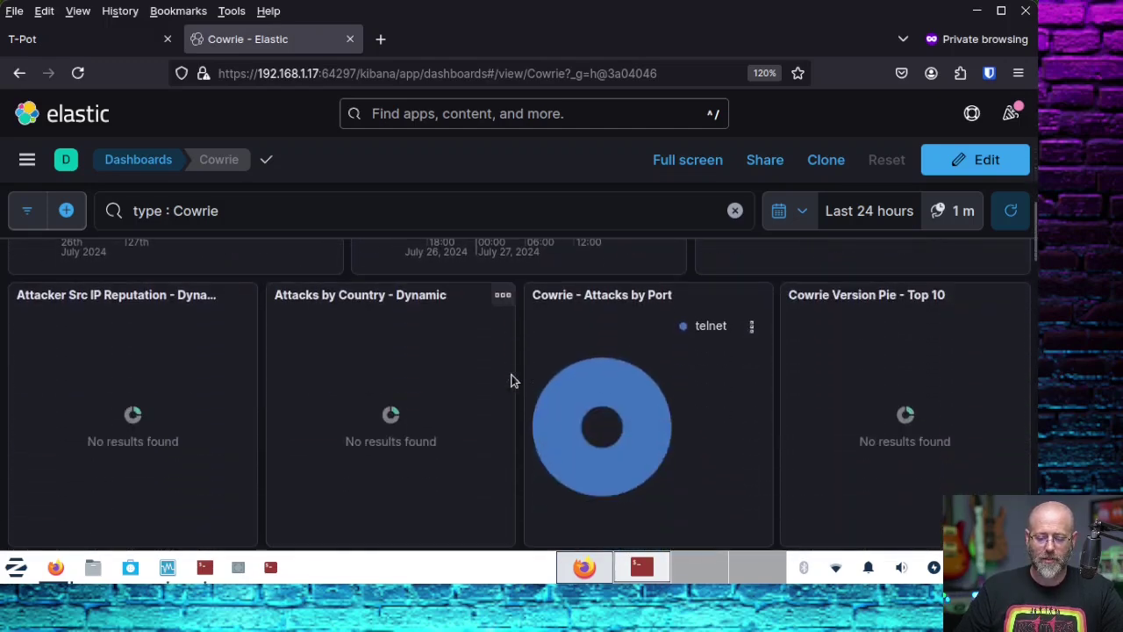
scroll(513, 380, "down", 5)
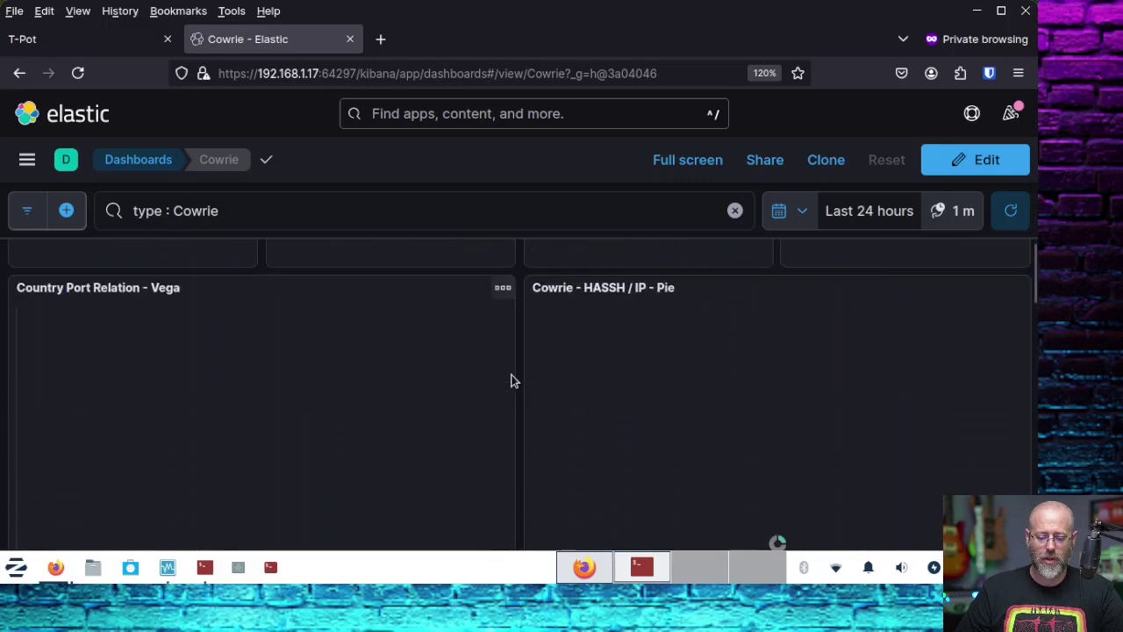
scroll(513, 380, "down", 5)
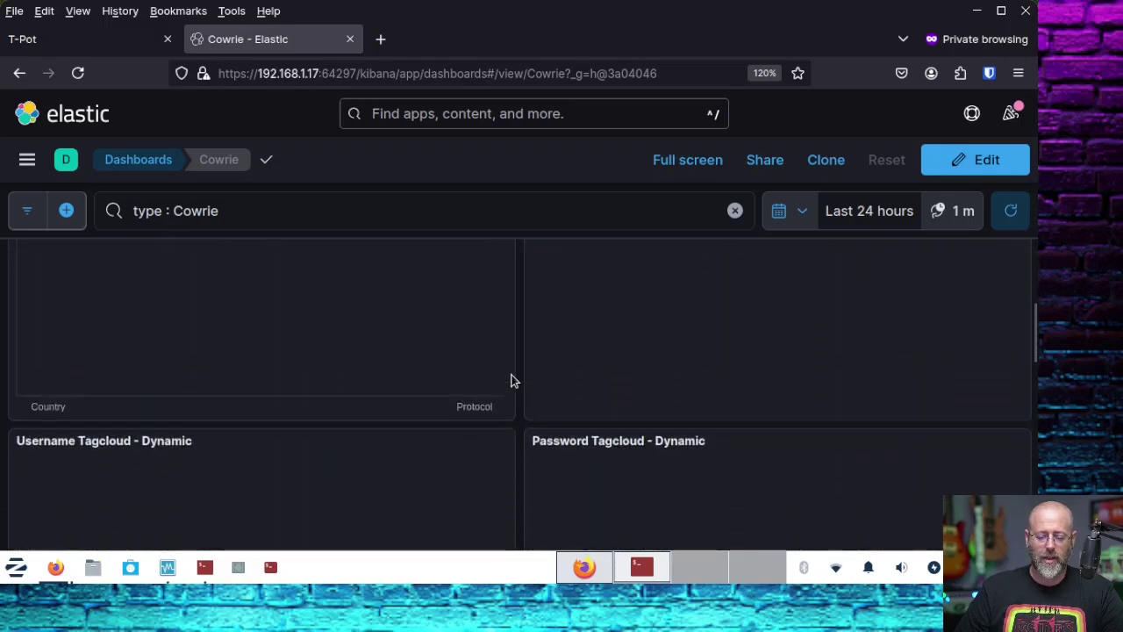
scroll(514, 380, "down", 6)
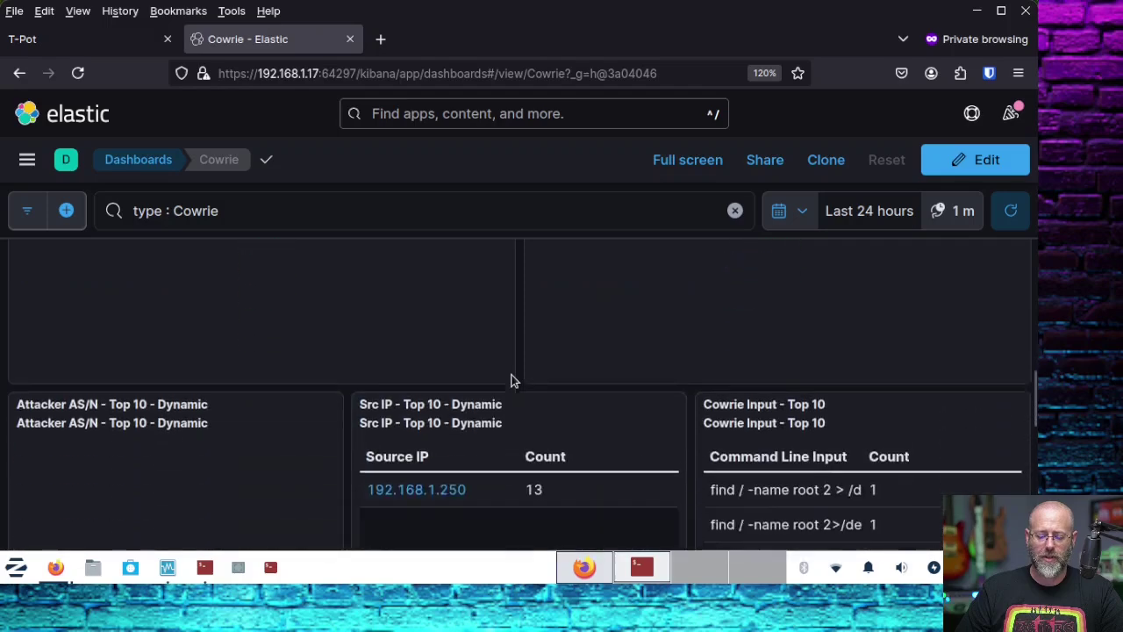
scroll(514, 380, "down", 3)
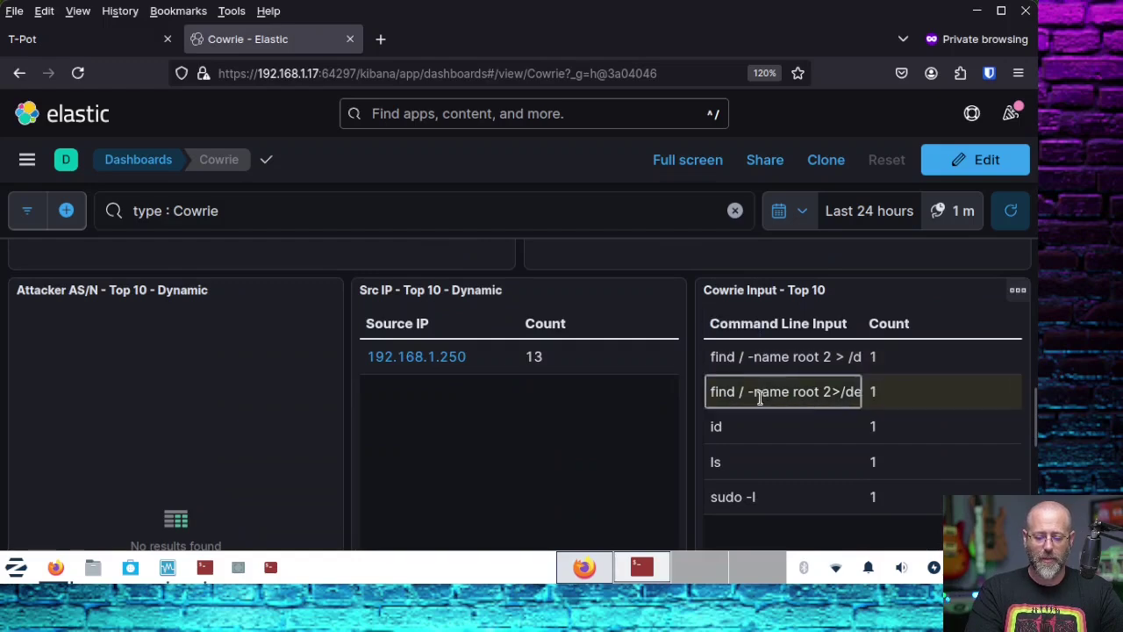
mouse_move(806, 446)
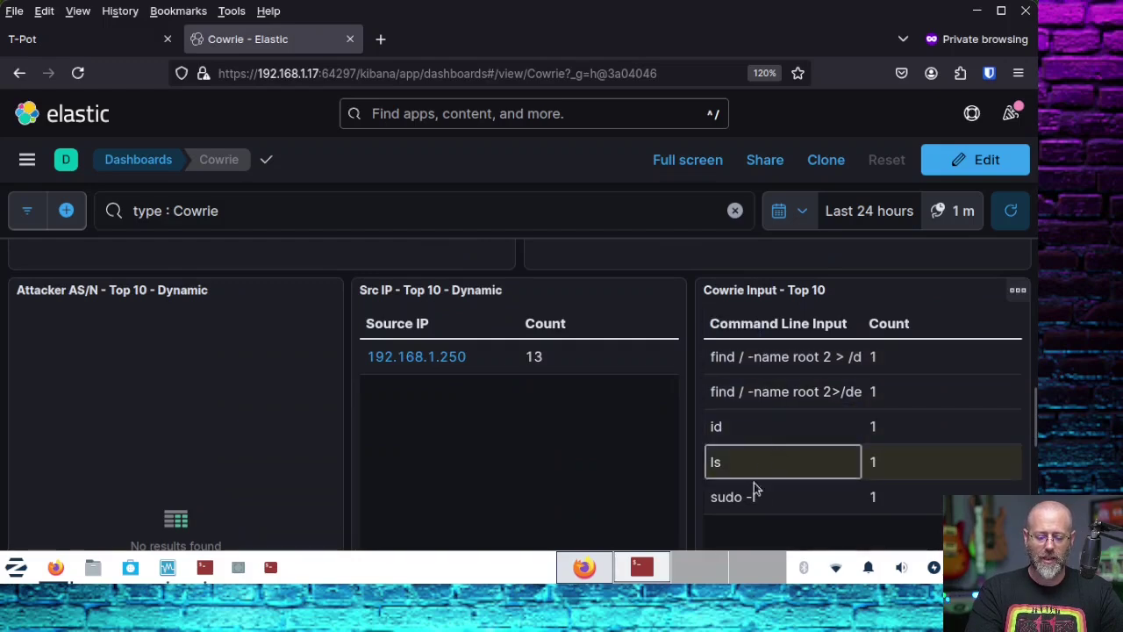
mouse_move(798, 506)
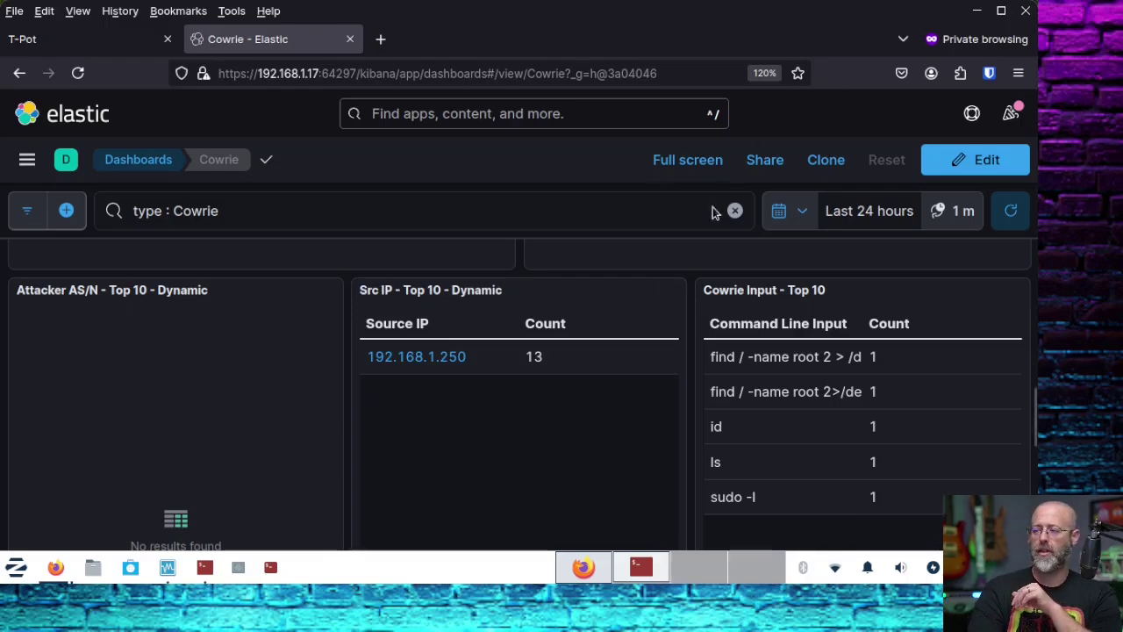
mouse_move(1038, 5)
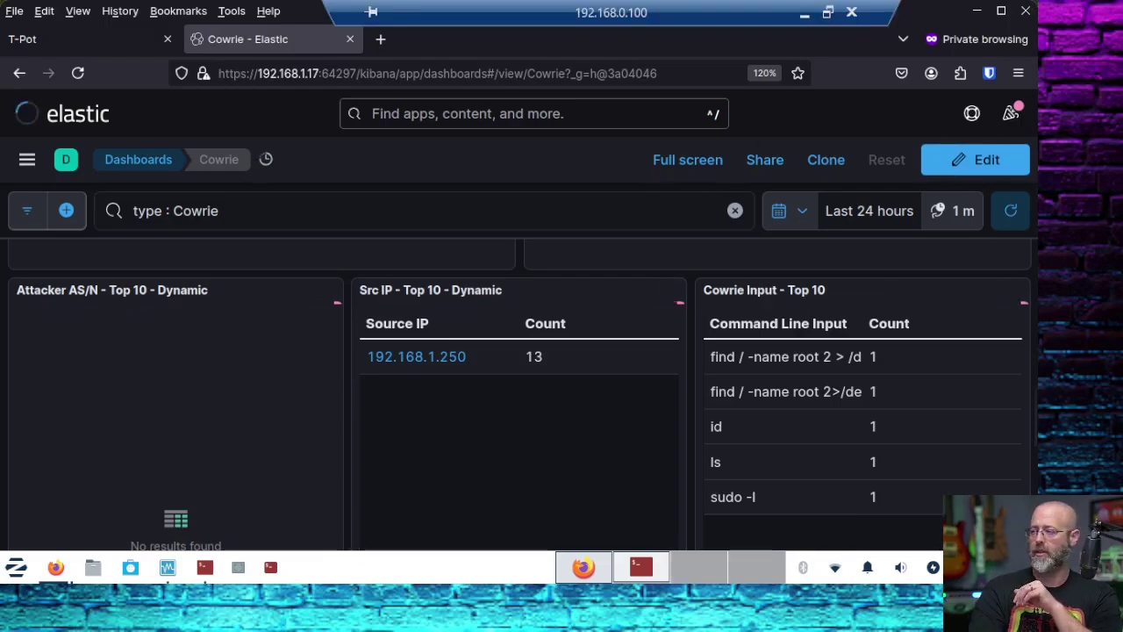